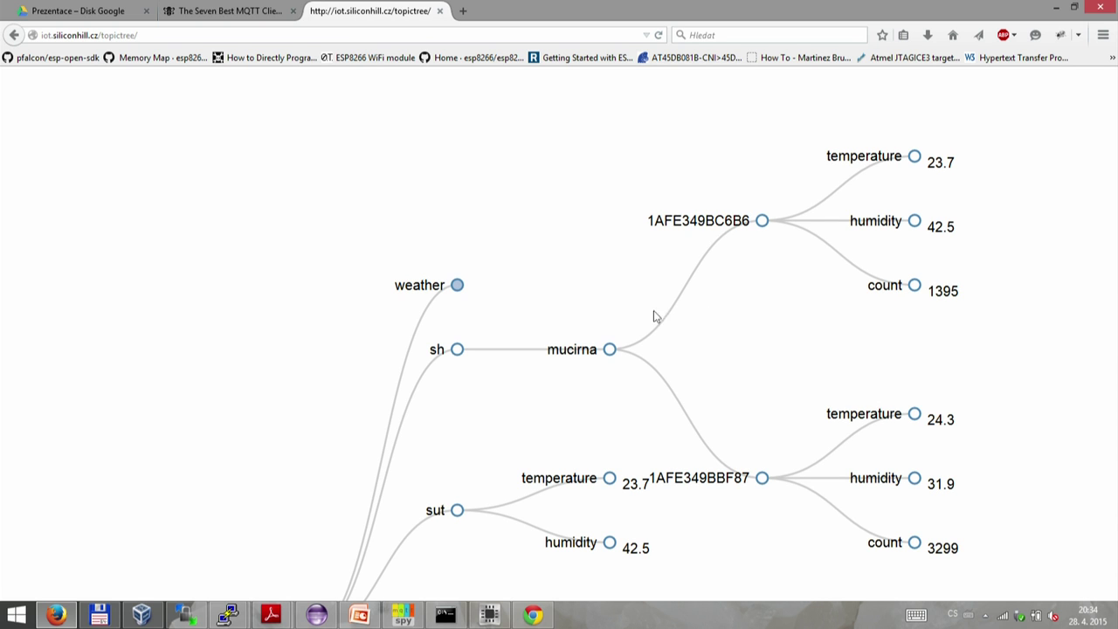
- Collapse the mucirna, sh and now branches of the iot.siliconhill.cz tree, then switch to mqtt-spy
click(610, 350)
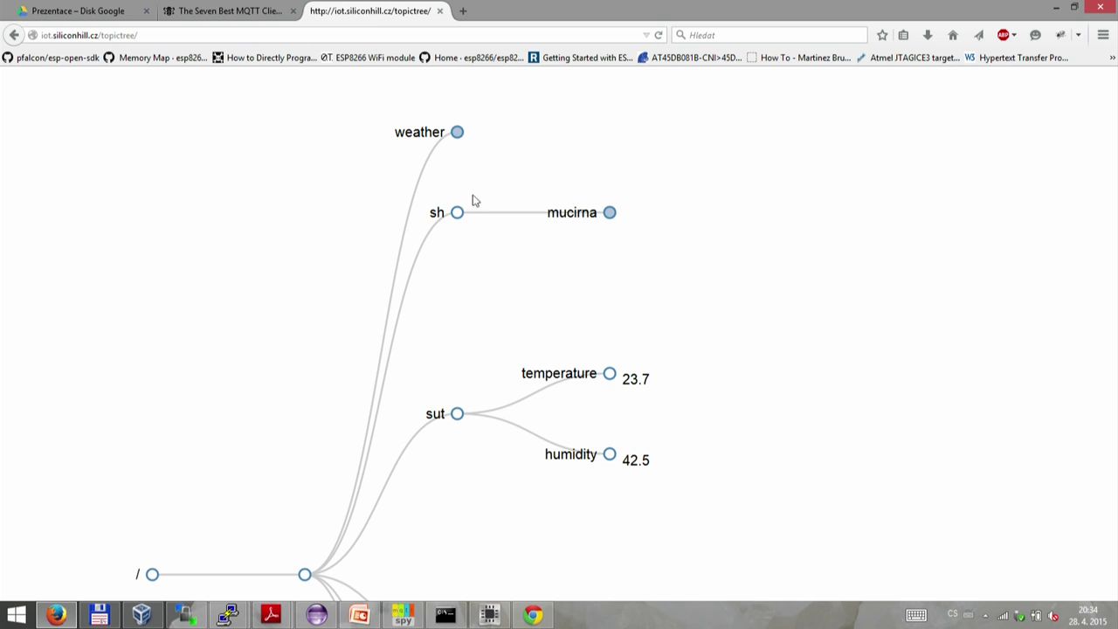
click(459, 215)
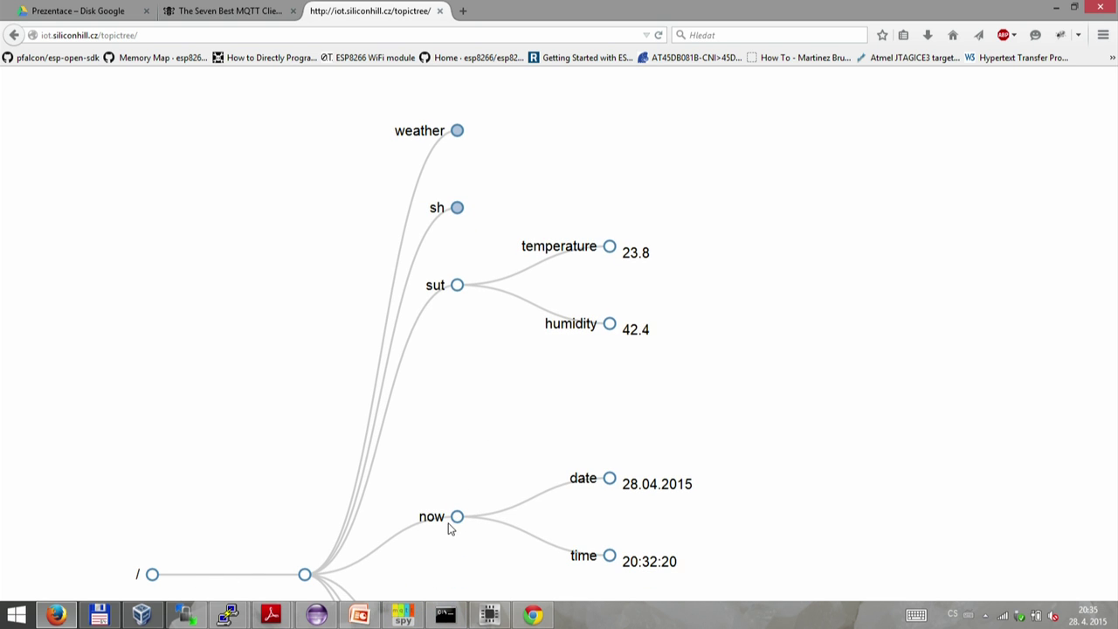
click(457, 517)
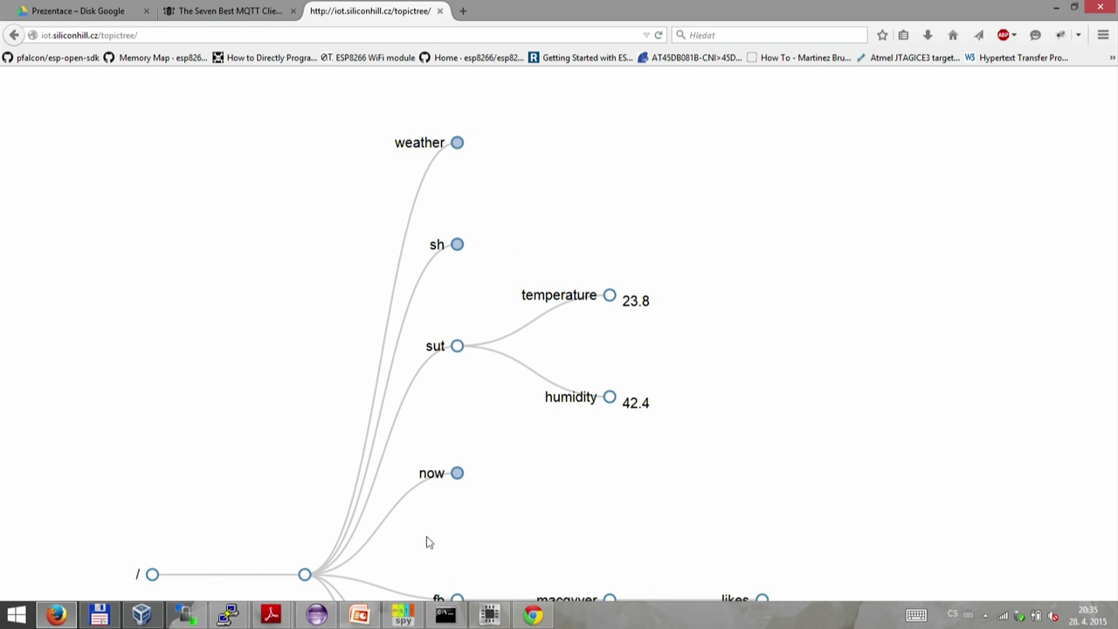
click(402, 615)
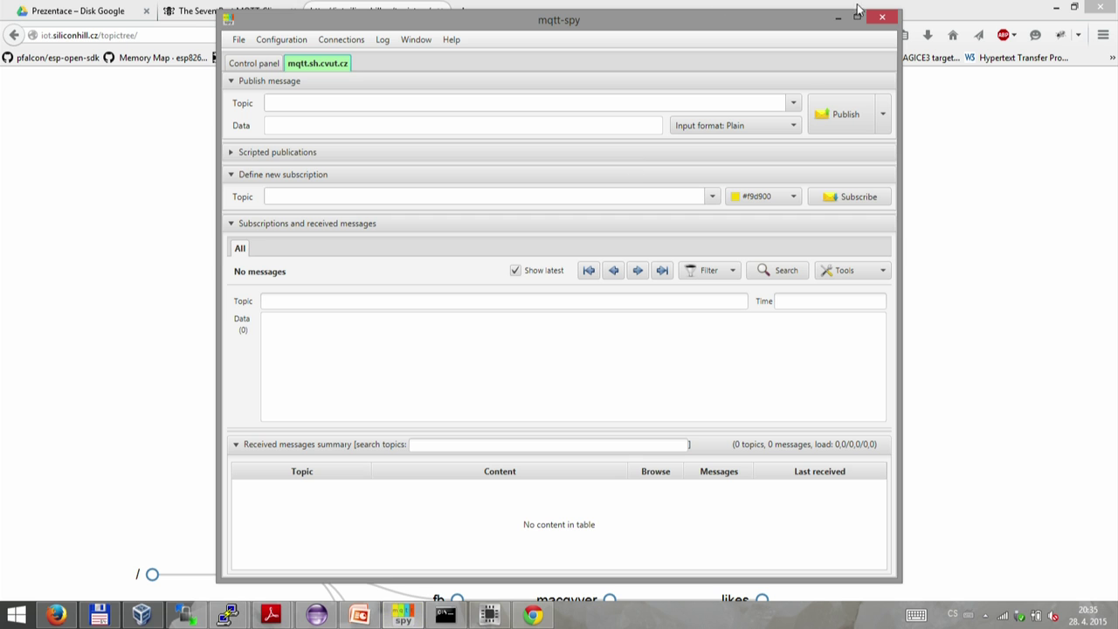
- Maximize the mqtt-spy window and place the caret in the subscription Topic field
double_click(793, 22)
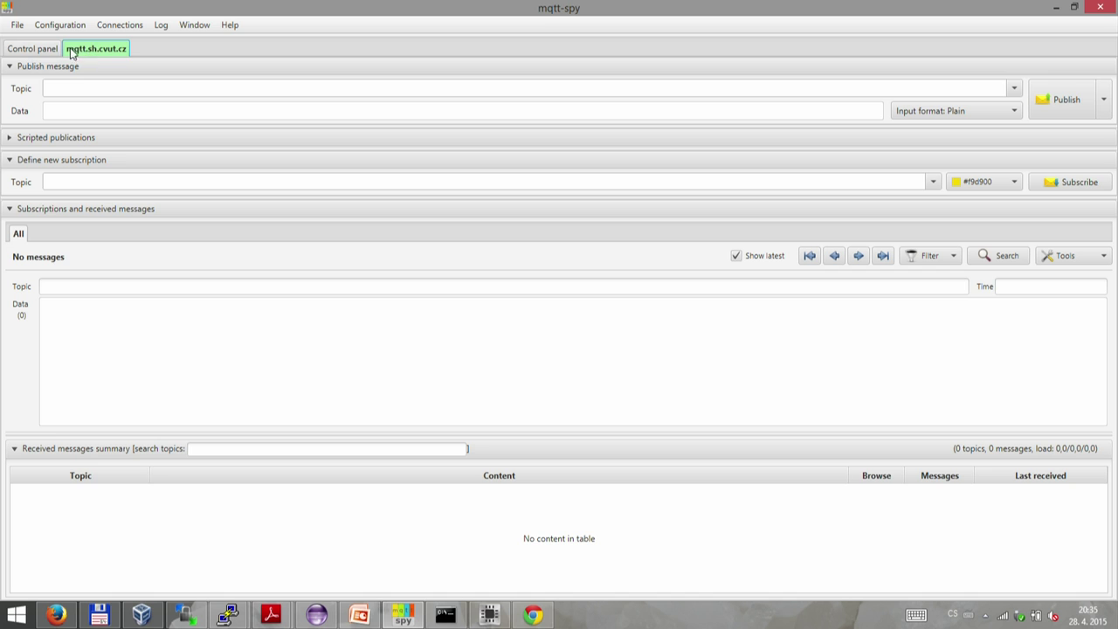
click(71, 84)
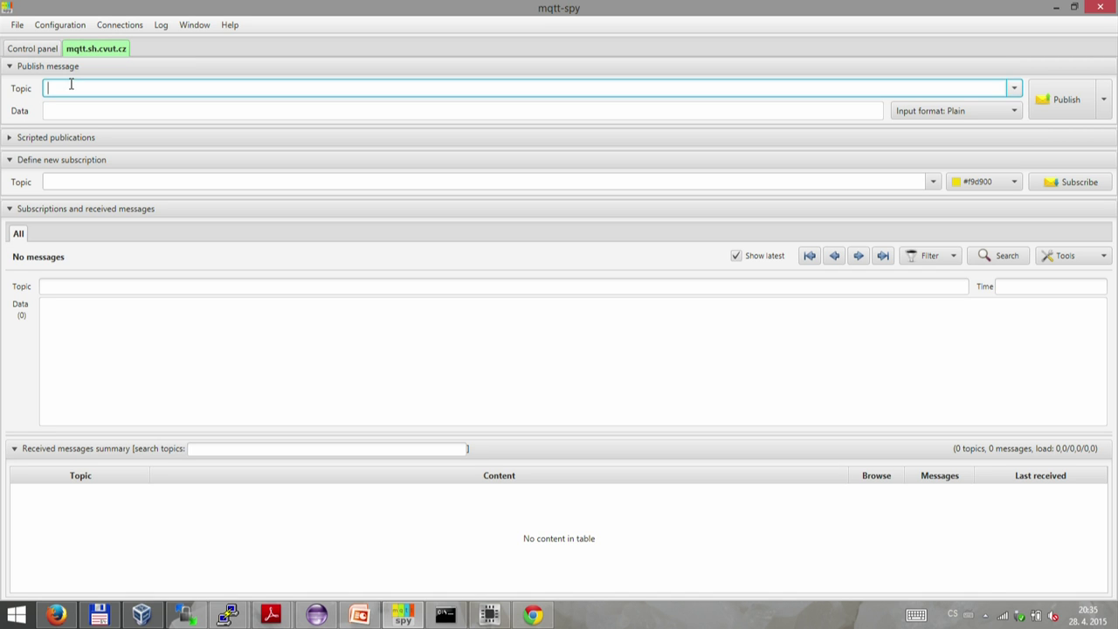
click(68, 185)
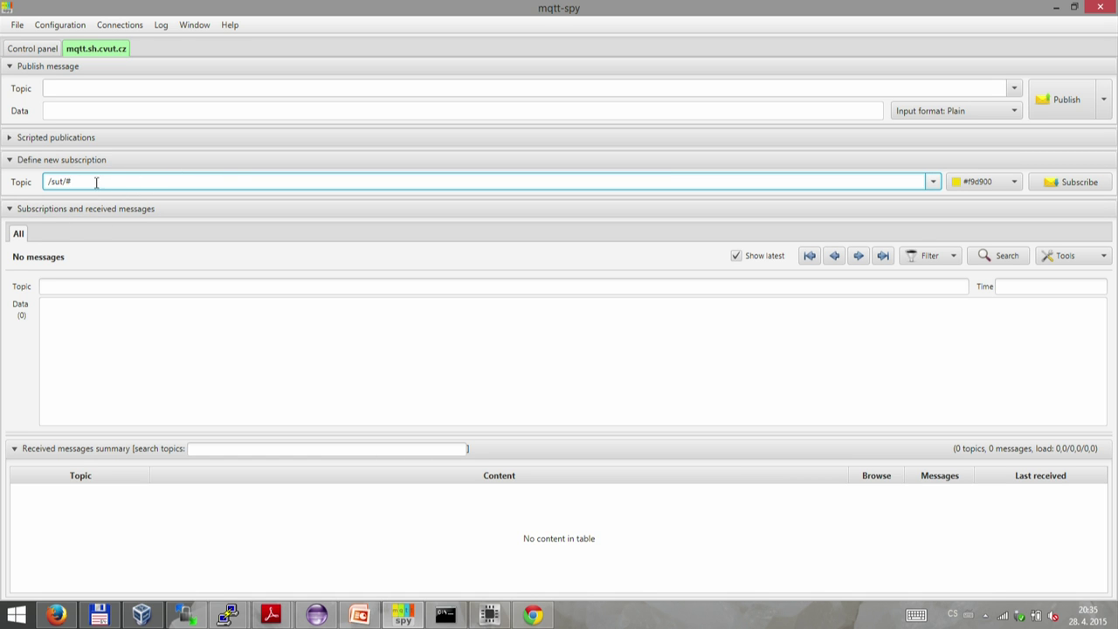
- Launch the Lupa magnifier from system search and move its toolbar to the right
key(super)
text(luop)
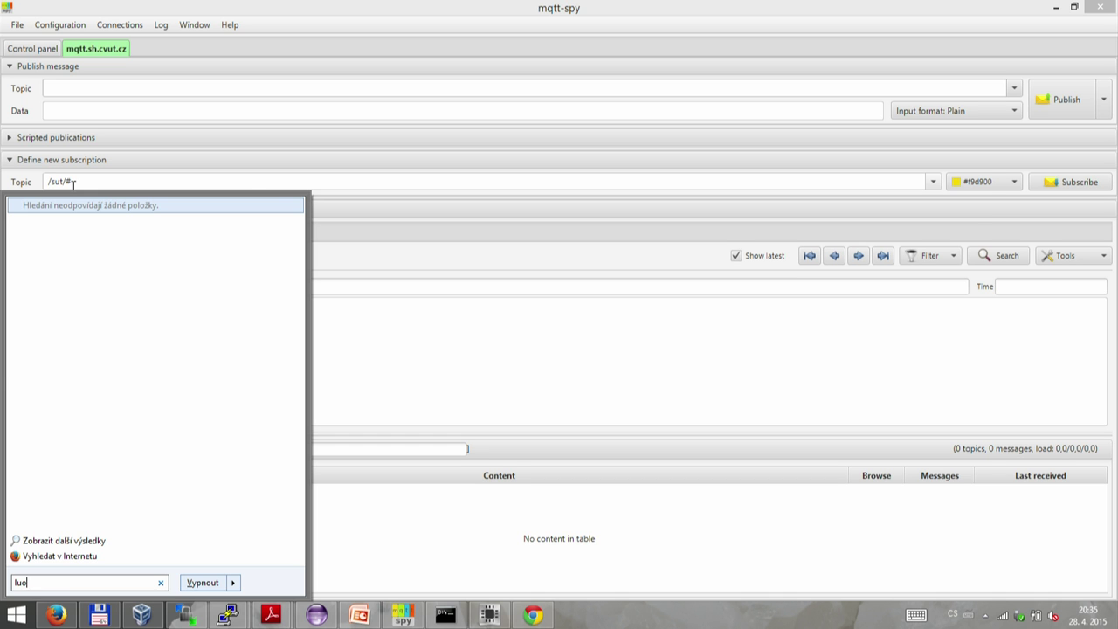
key(BackSpace)
text(pa)
key(Return)
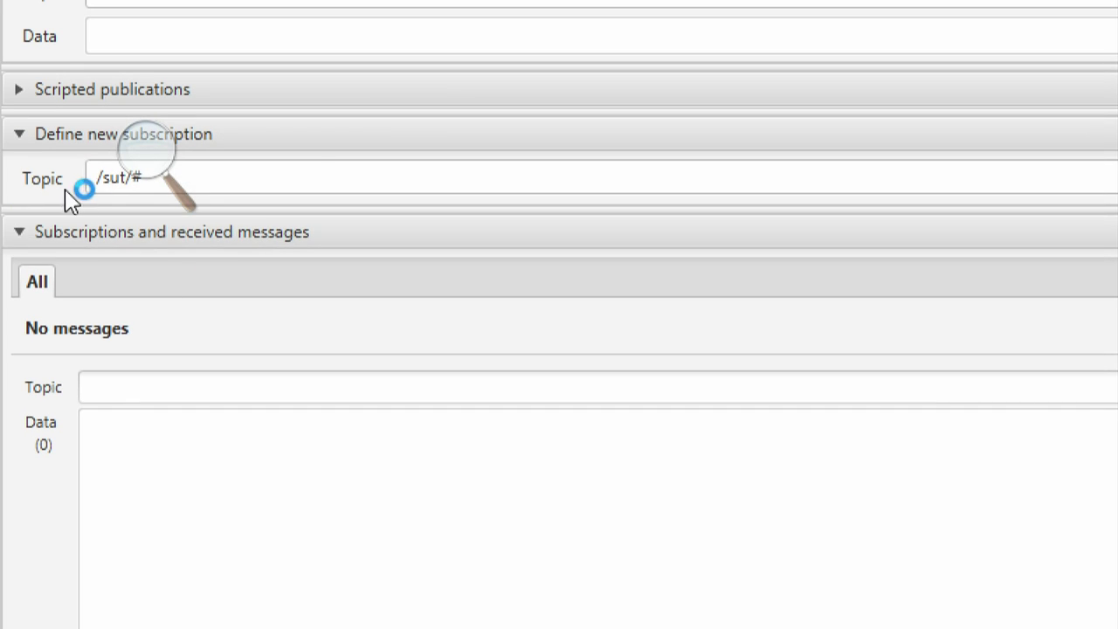
click(157, 166)
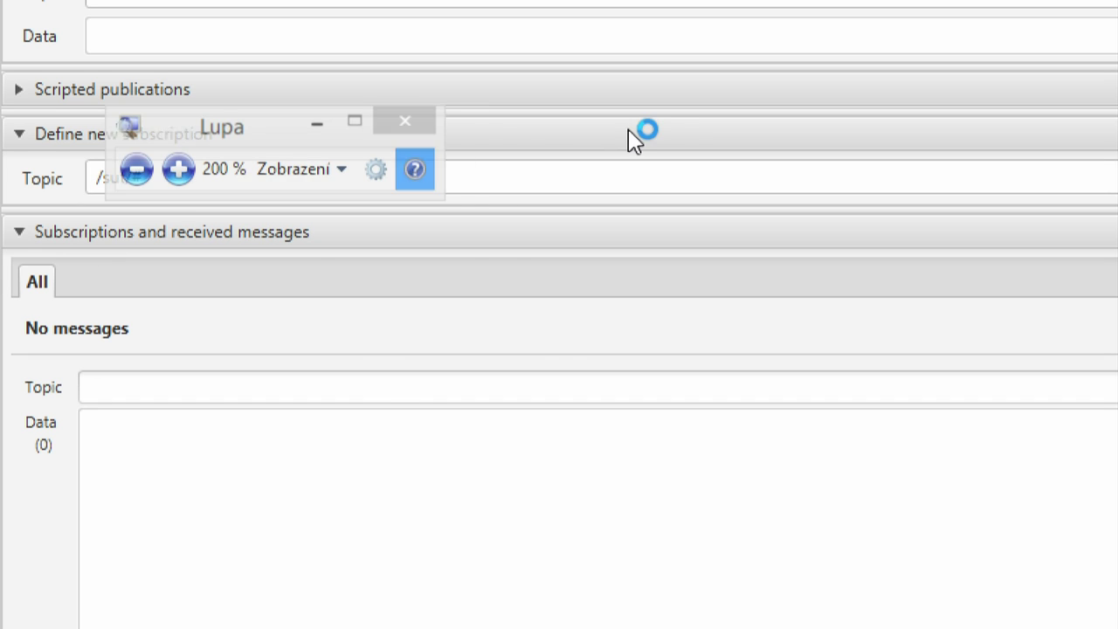
drag(207, 138, 777, 120)
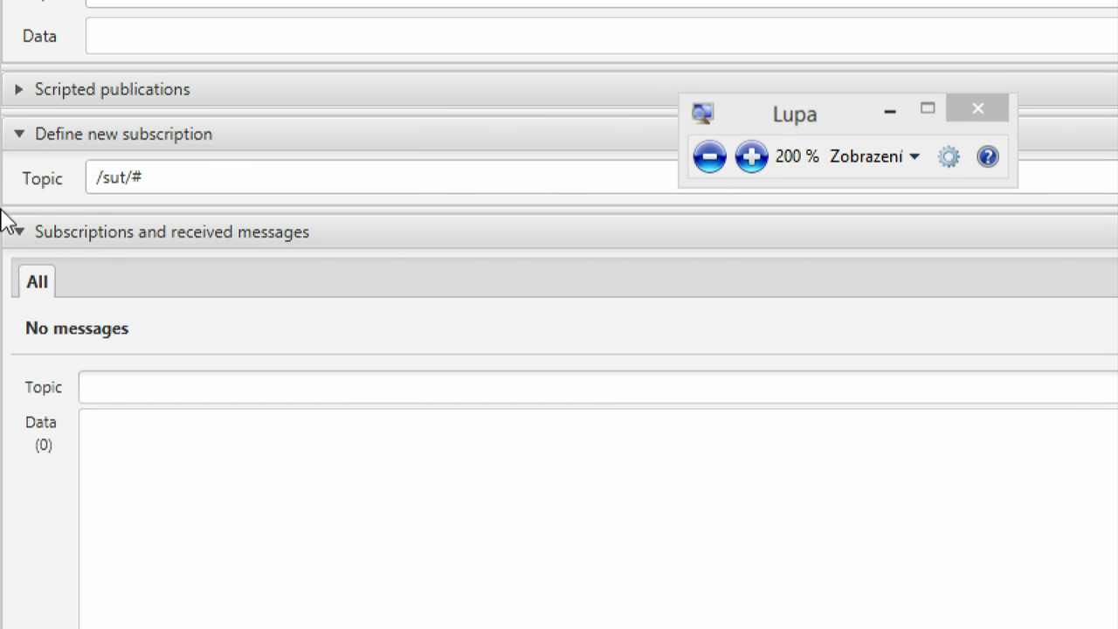
- With /sut/# as the topic, reset magnification to 100 % and subscribe
click(157, 176)
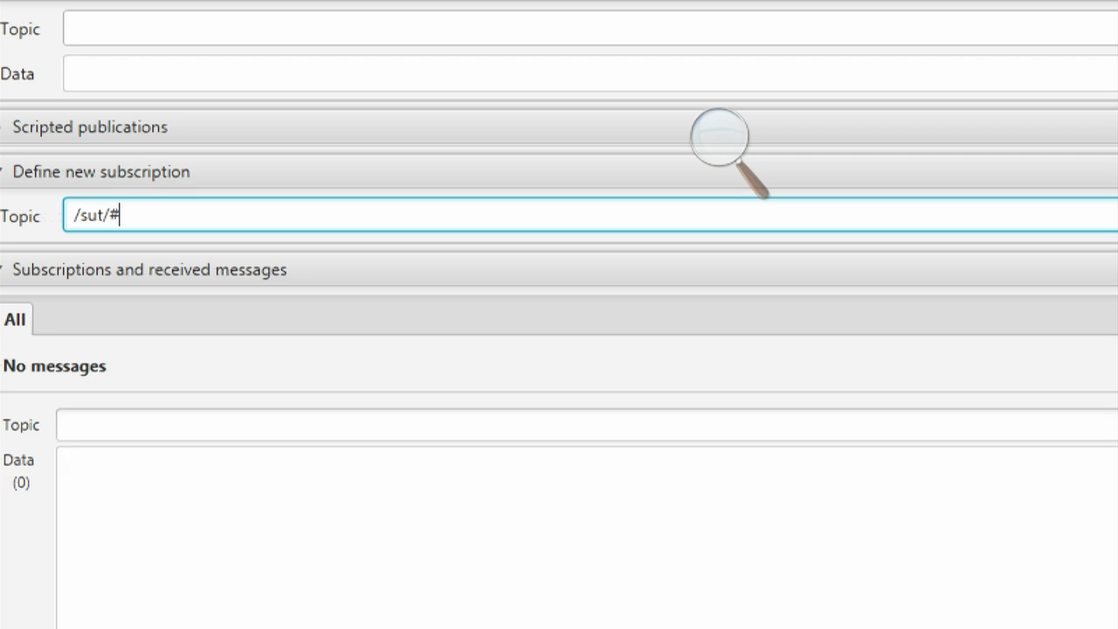
click(743, 147)
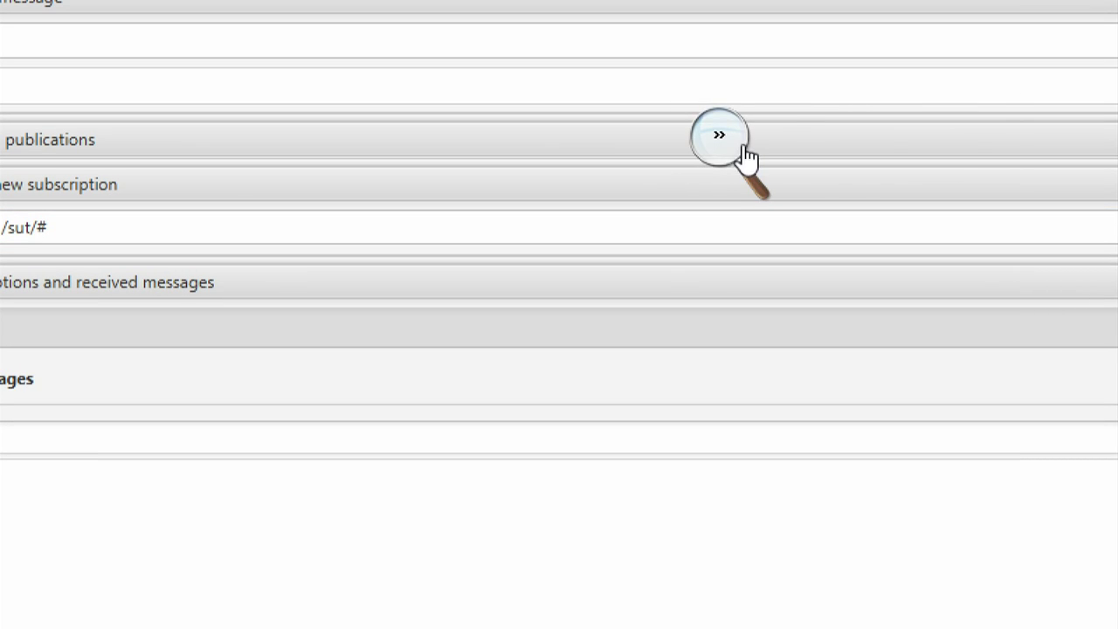
click(724, 145)
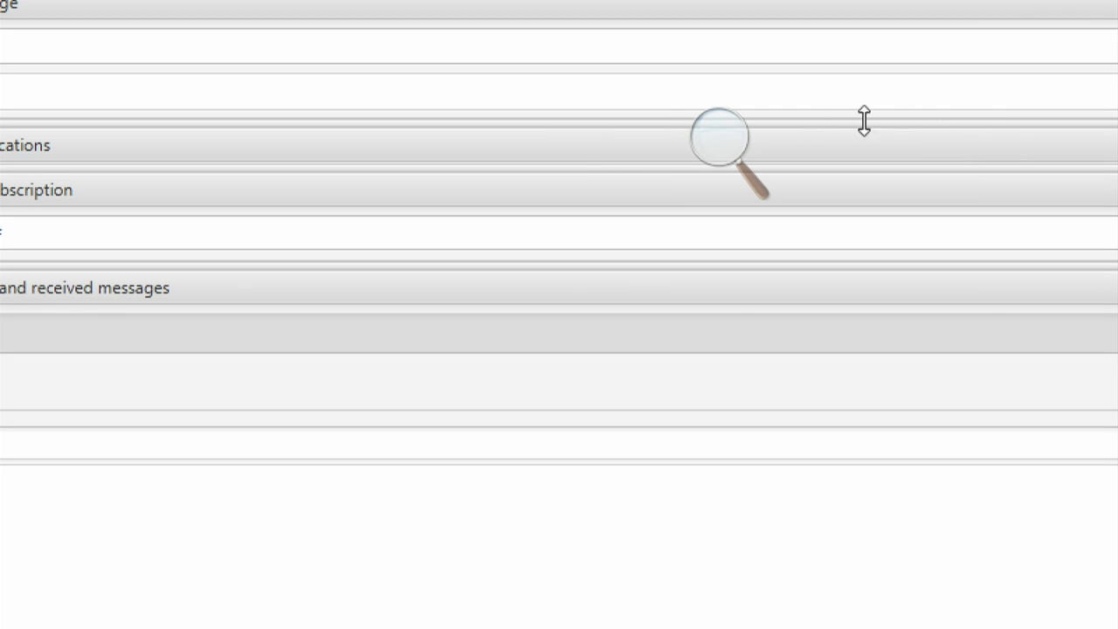
click(722, 141)
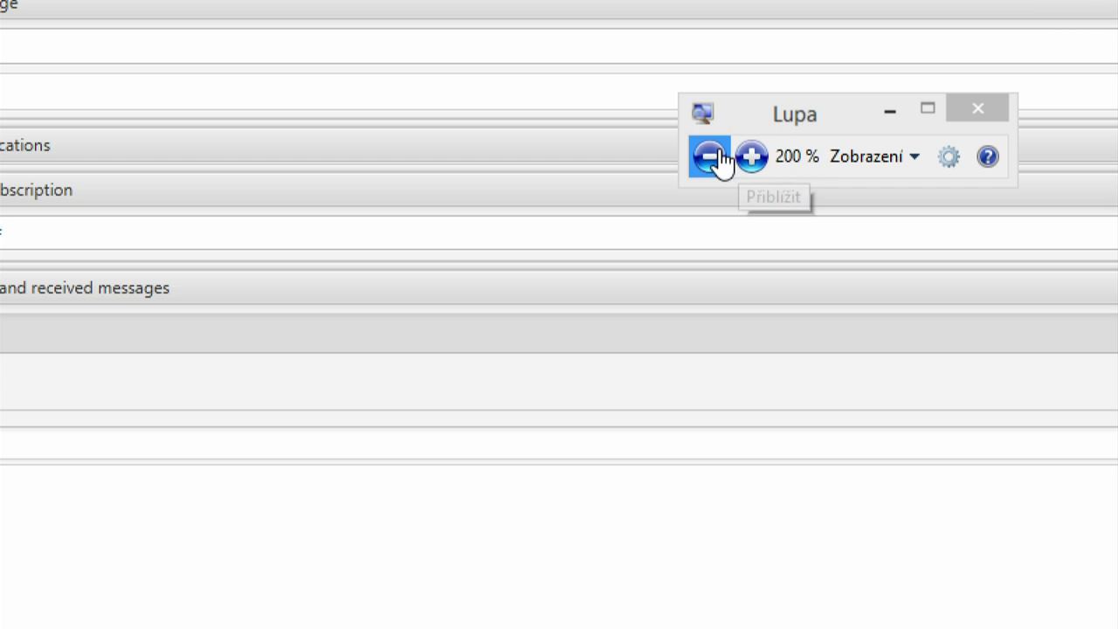
click(718, 158)
click(1072, 182)
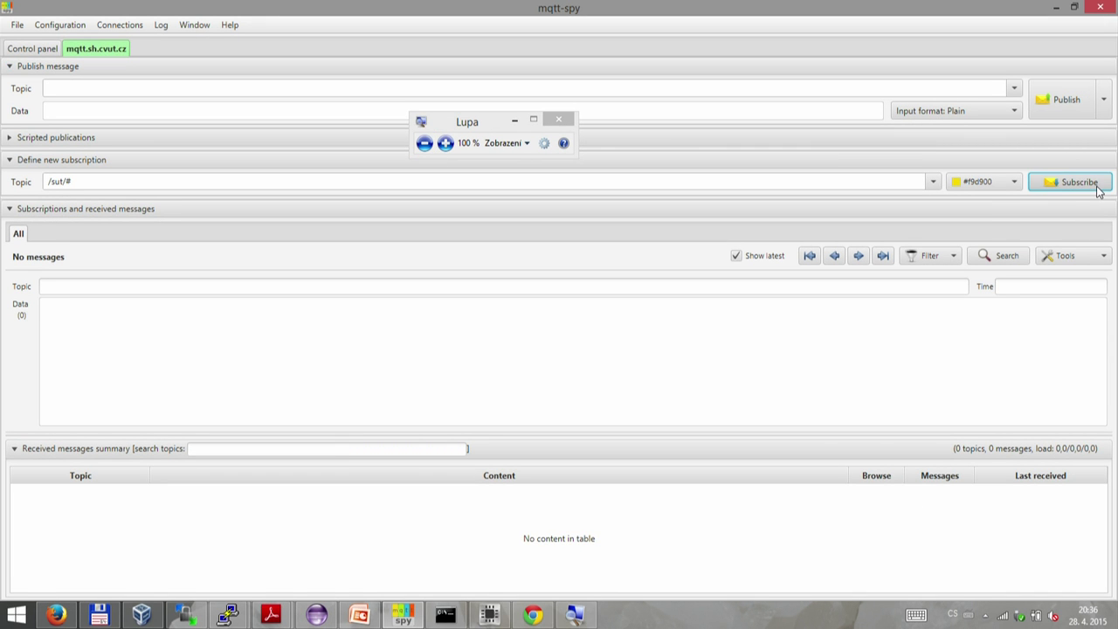
- Open the /sut/# tab, enlarge the received messages summary, and magnify to 200 %
click(42, 234)
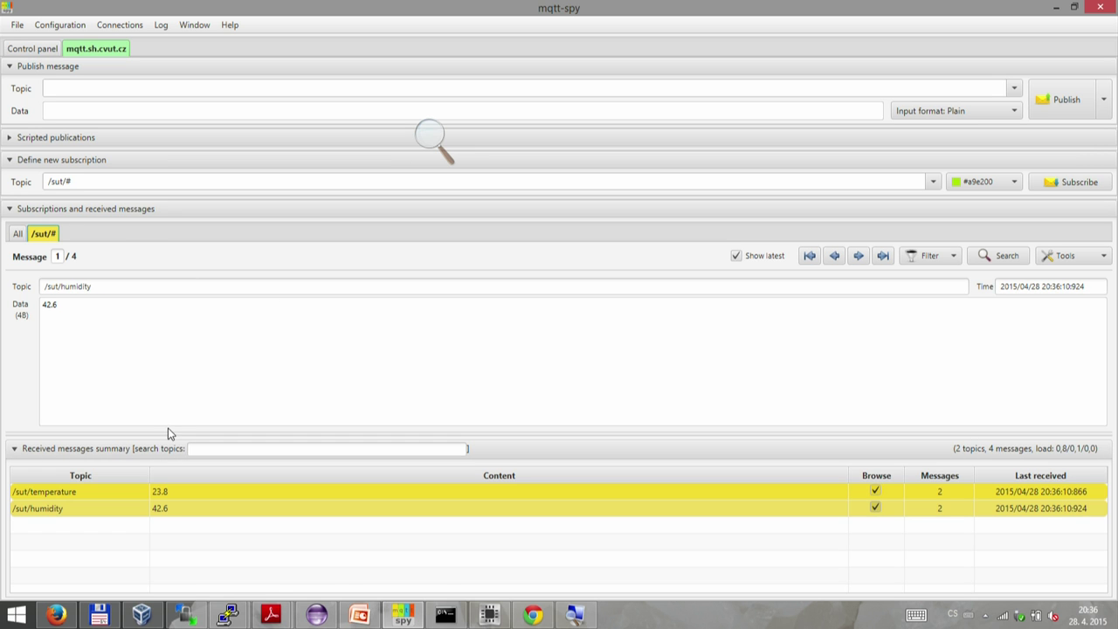
drag(166, 432, 163, 338)
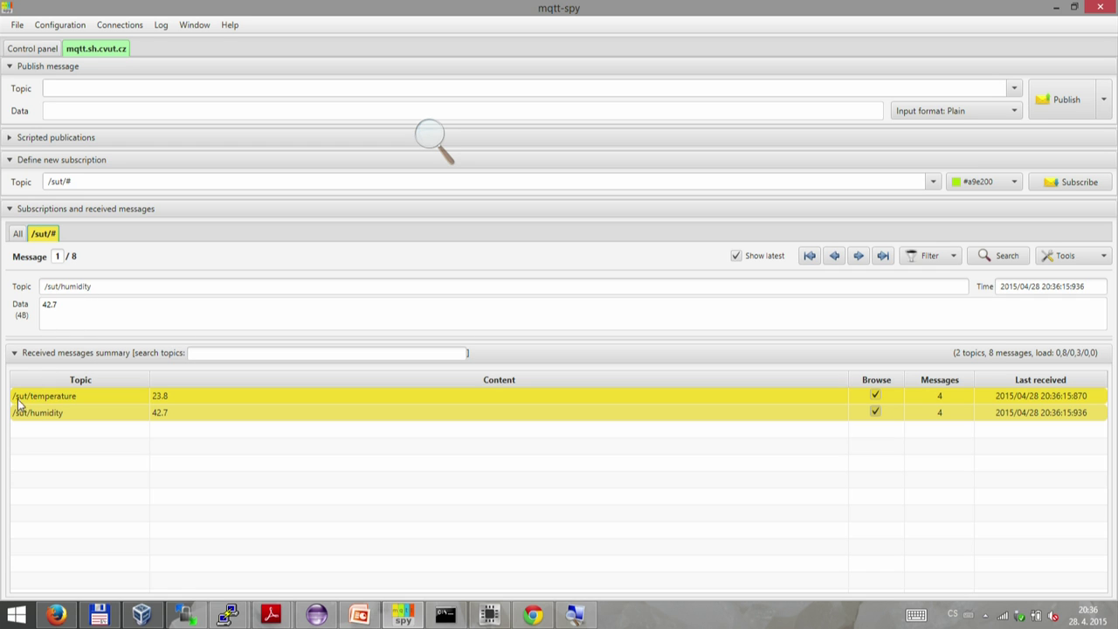
click(430, 137)
click(445, 142)
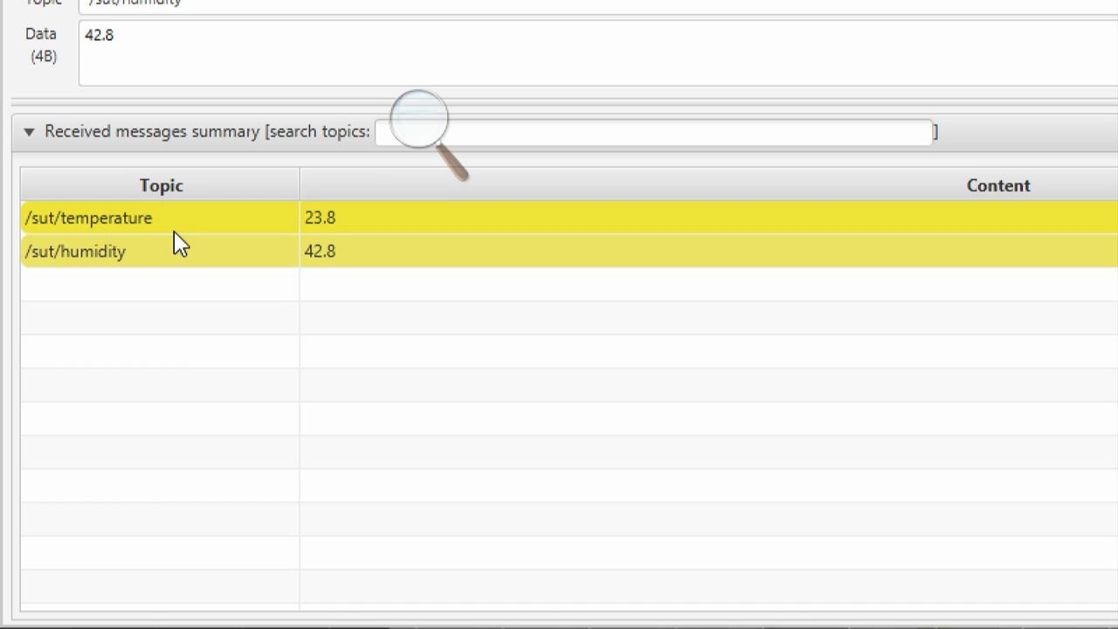
- Return magnification to 100 % and select the /sut/# topic text for replacement
click(425, 131)
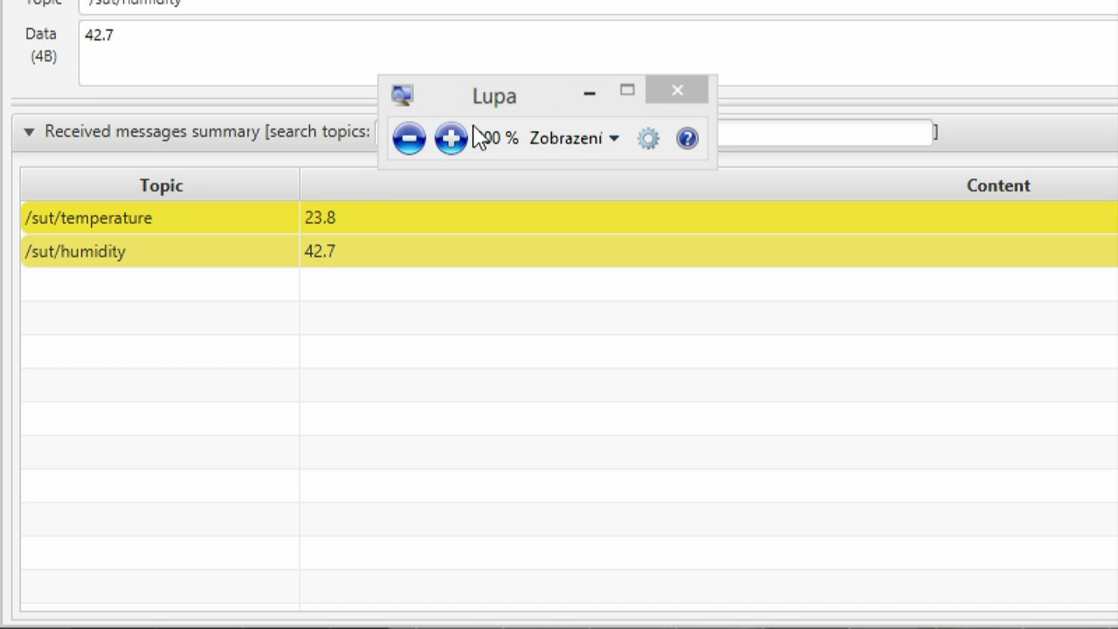
click(408, 138)
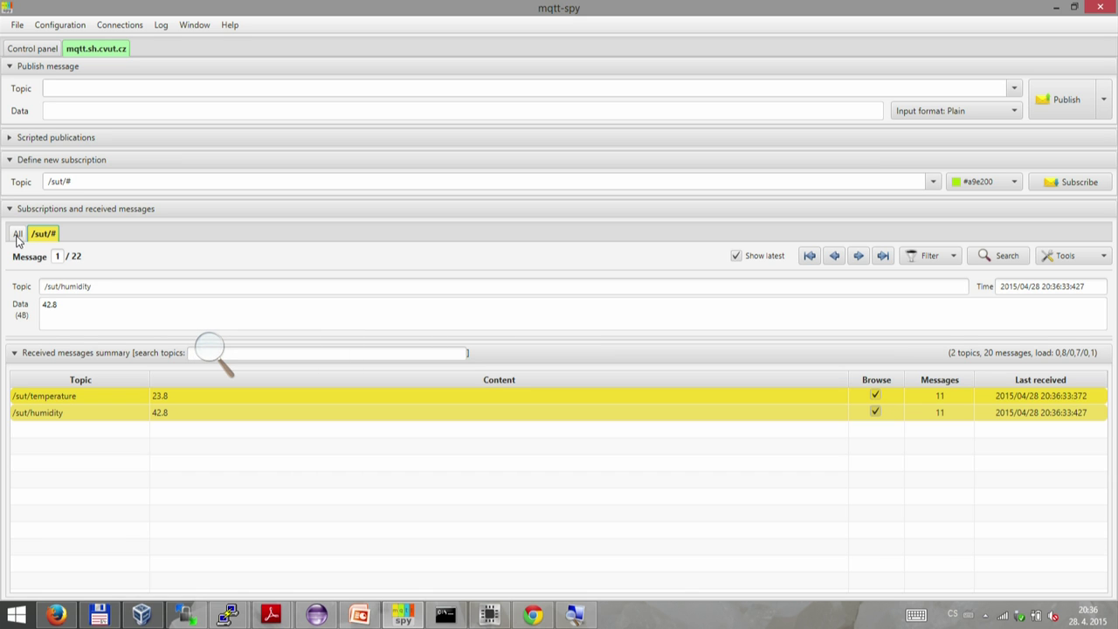
drag(84, 184, 21, 185)
- Enter $SYS/# as the new subscription topic and subscribe to it
text($)
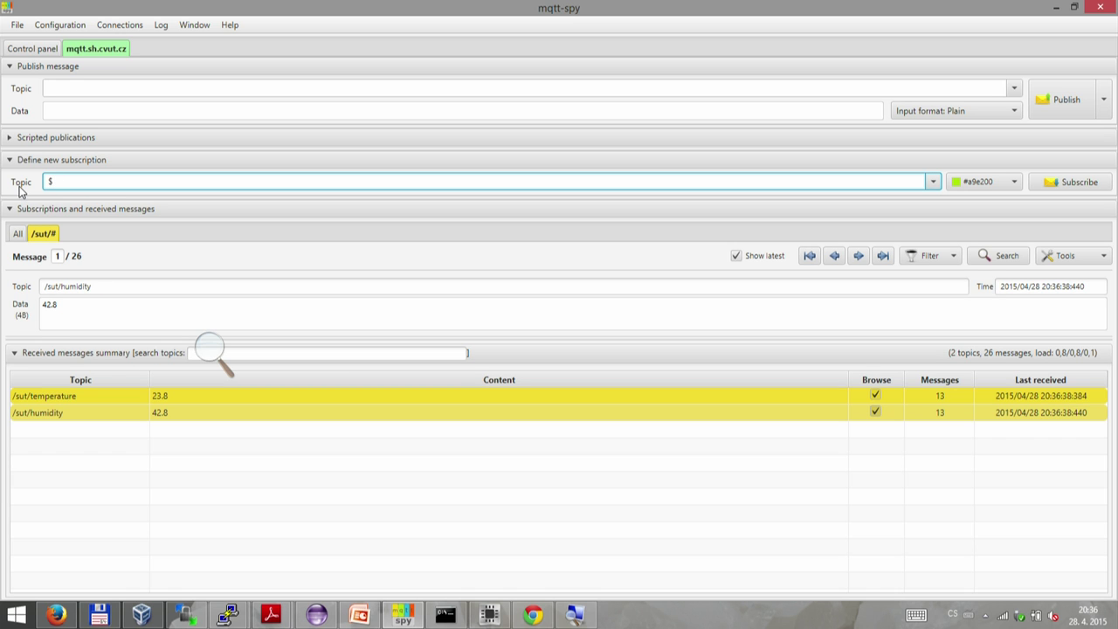
text(SYS/#)
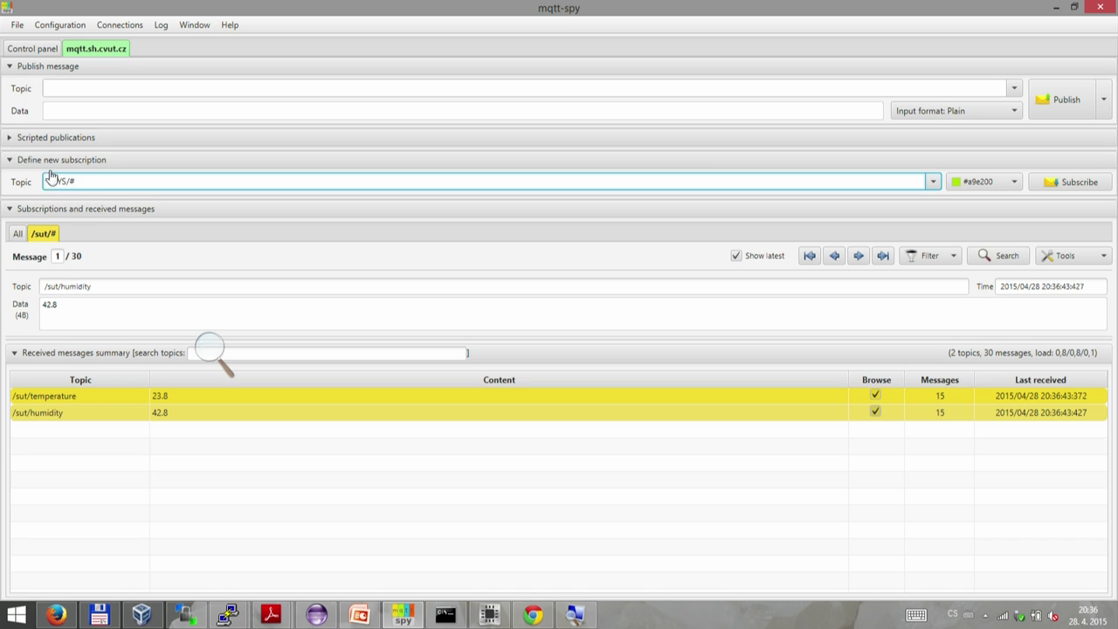
click(210, 353)
click(224, 356)
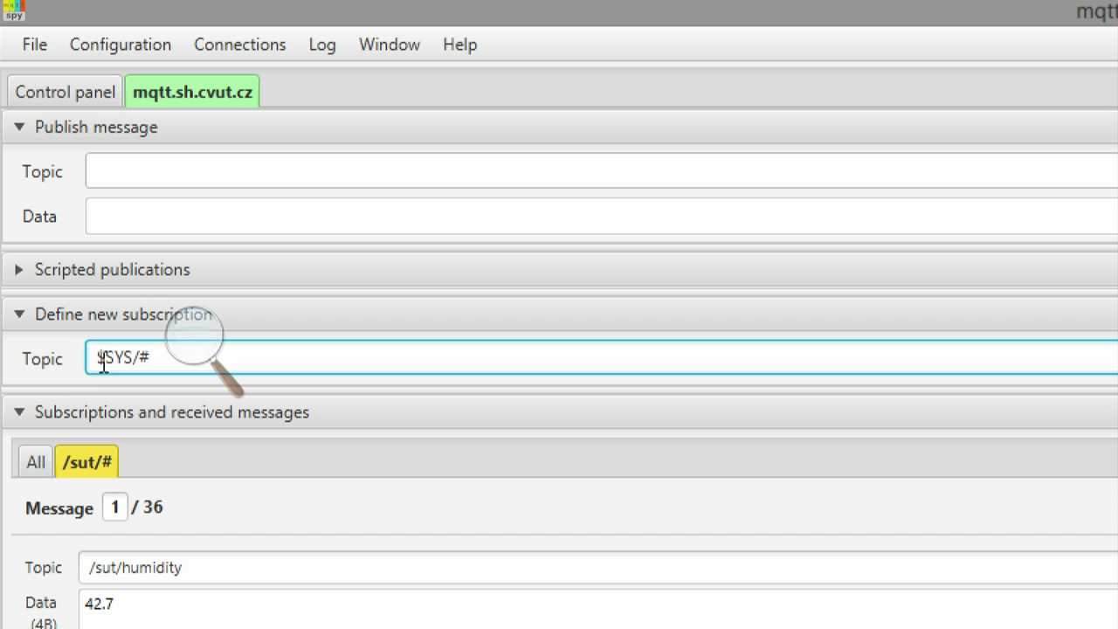
drag(98, 365, 106, 369)
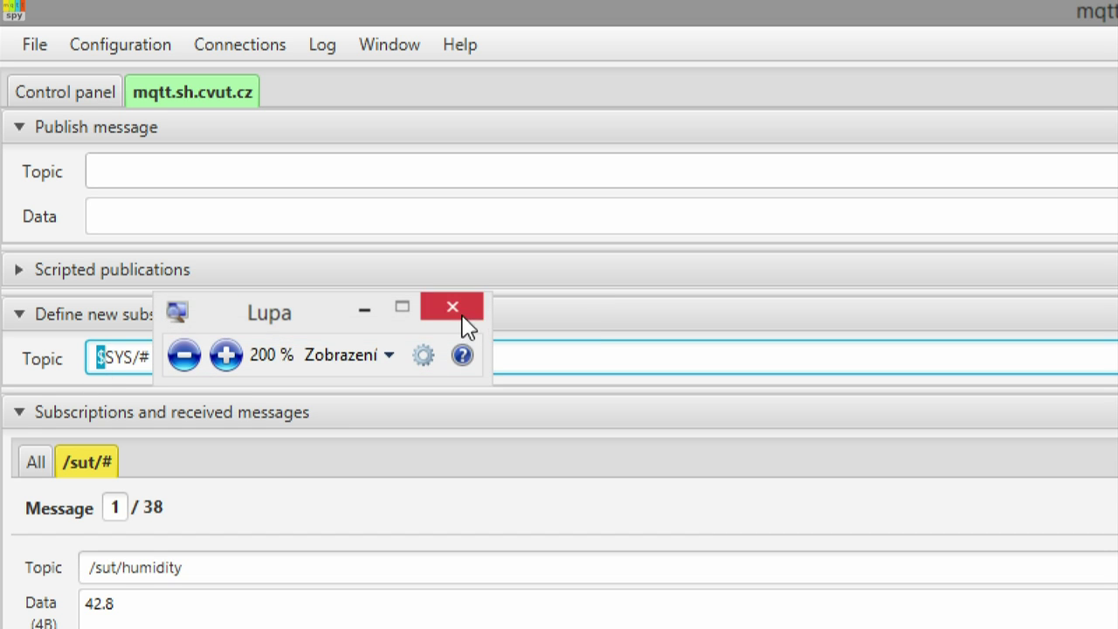
click(183, 354)
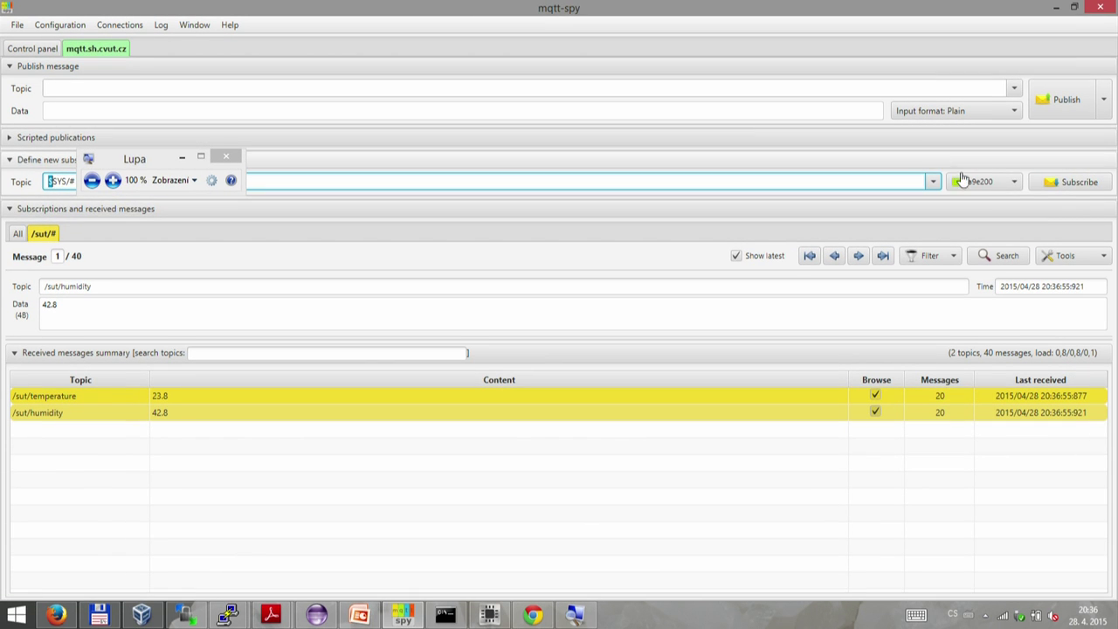
click(1083, 184)
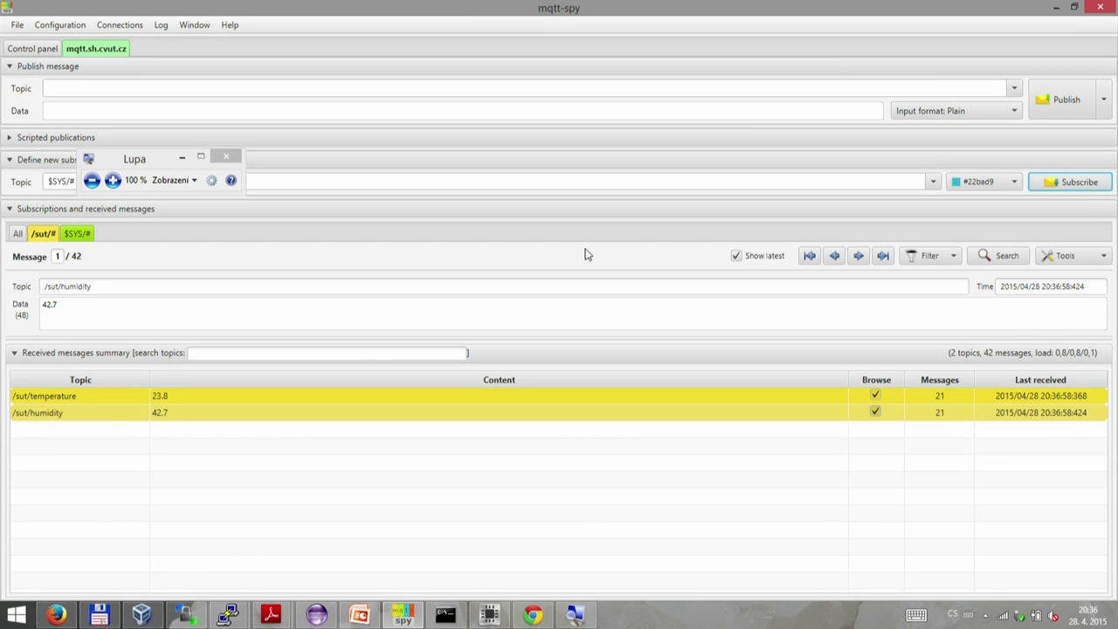
- Open the $SYS/# tab, enlarge the summary table and scroll through the broker topics
click(74, 233)
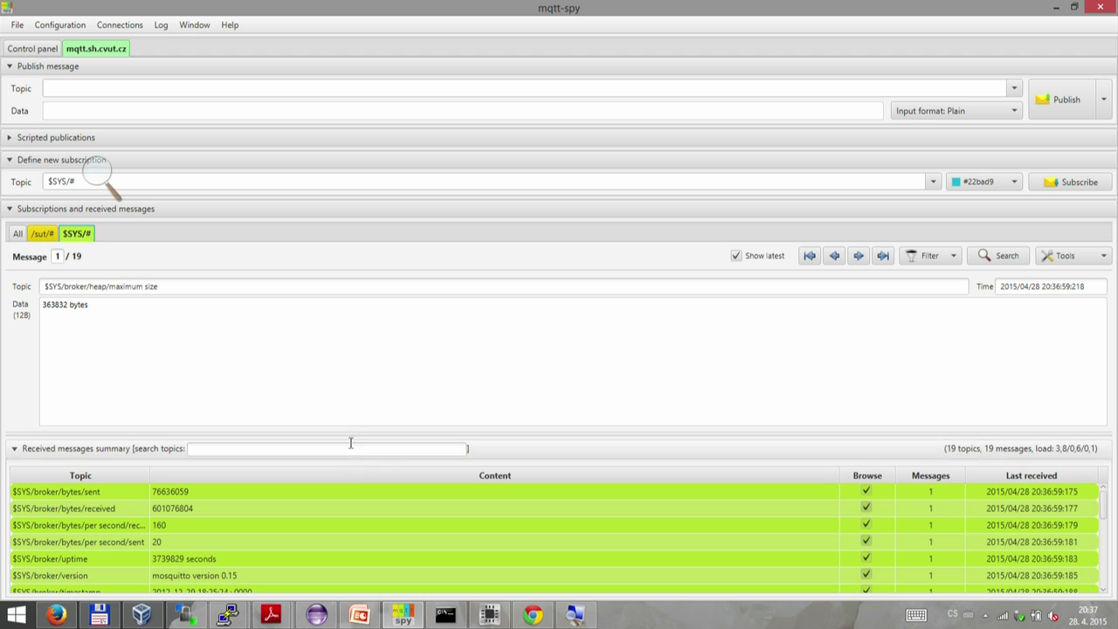
drag(349, 434, 349, 327)
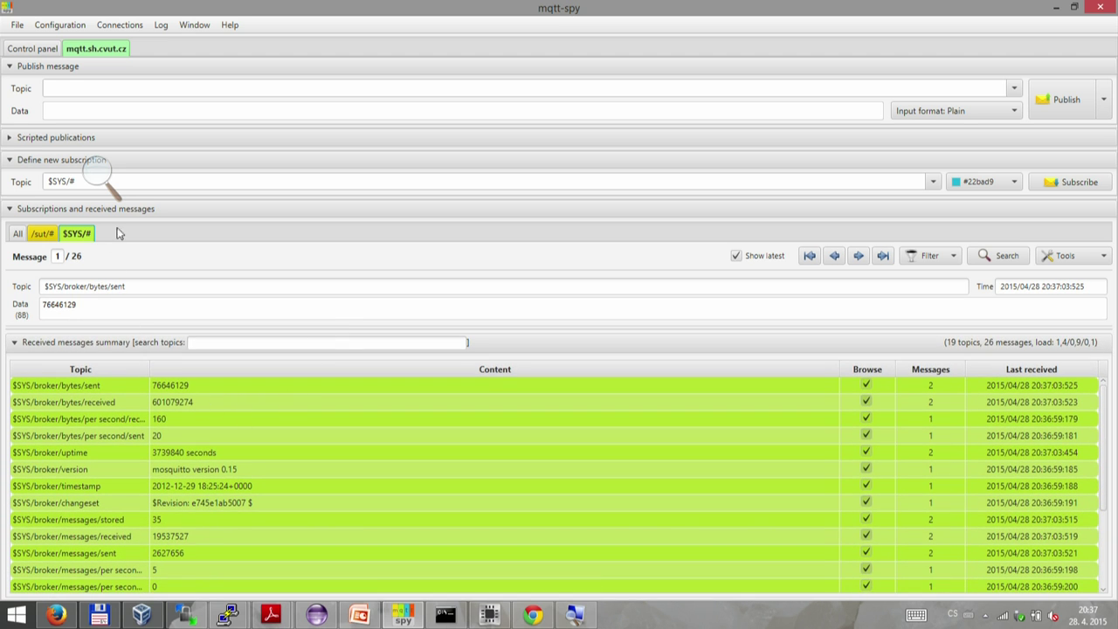
click(103, 179)
click(112, 183)
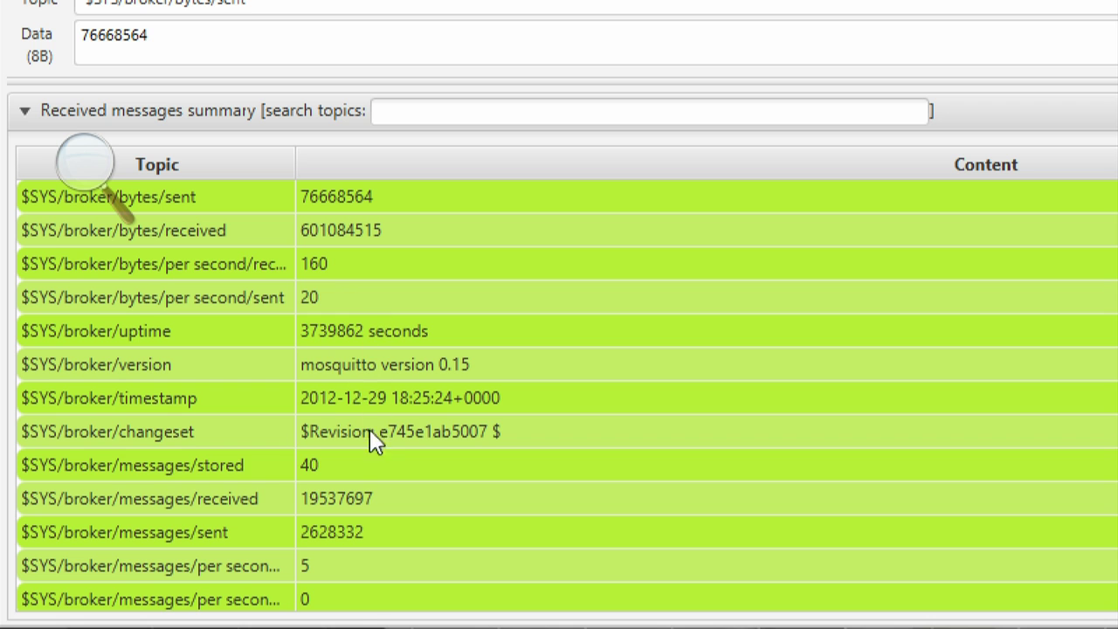
scroll(515, 291, down, 2)
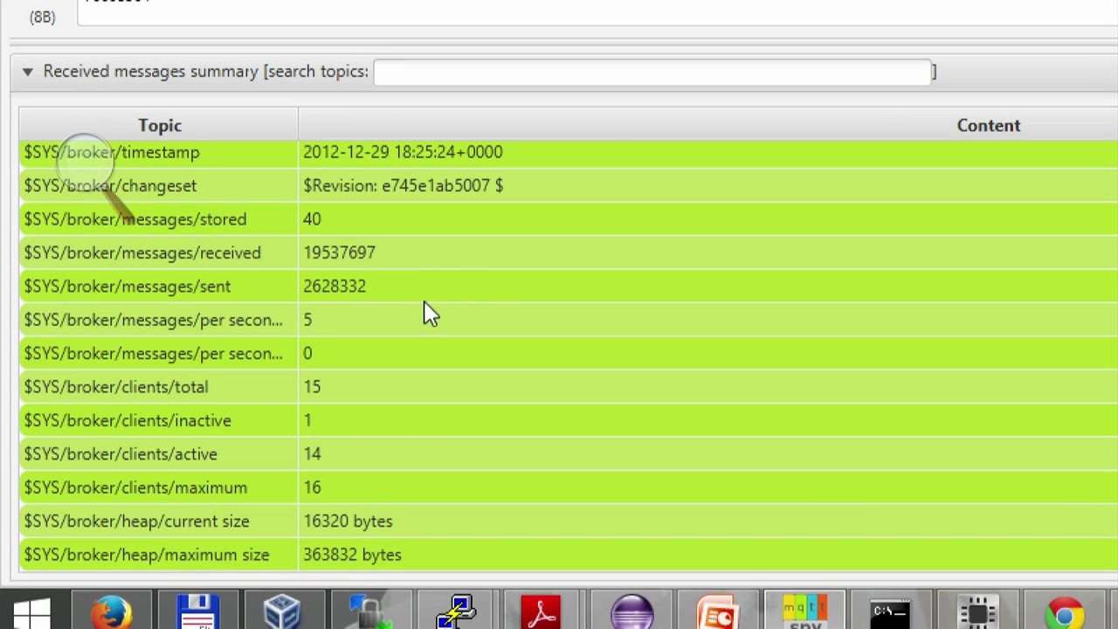
scroll(412, 322, up, 2)
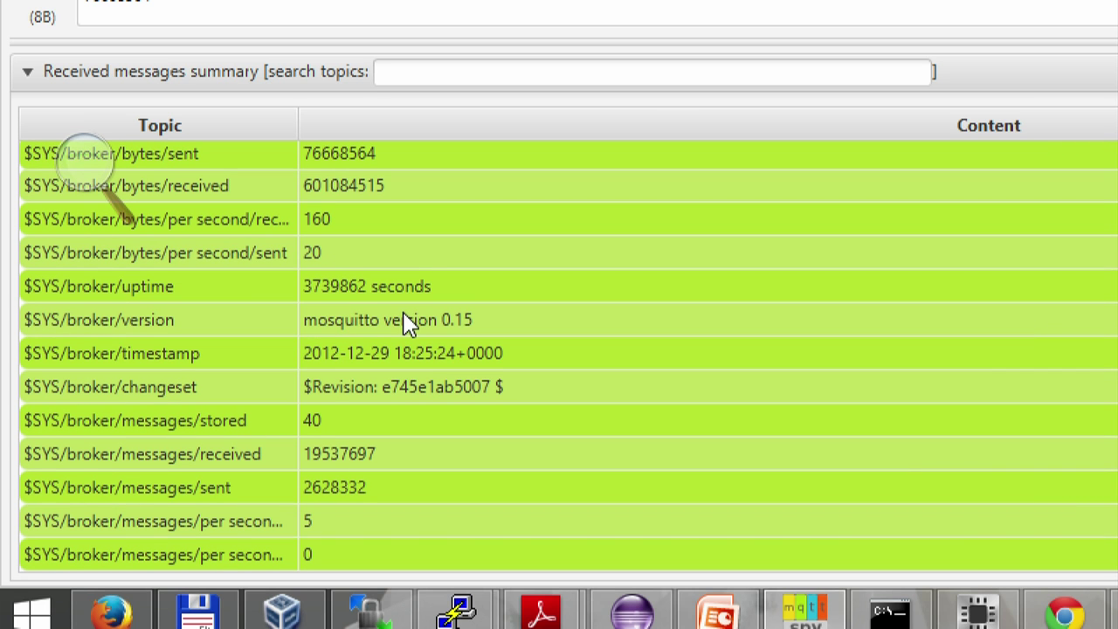
- Inspect entries in the $SYS topic list, then switch to the PowerPoint presentation
click(87, 164)
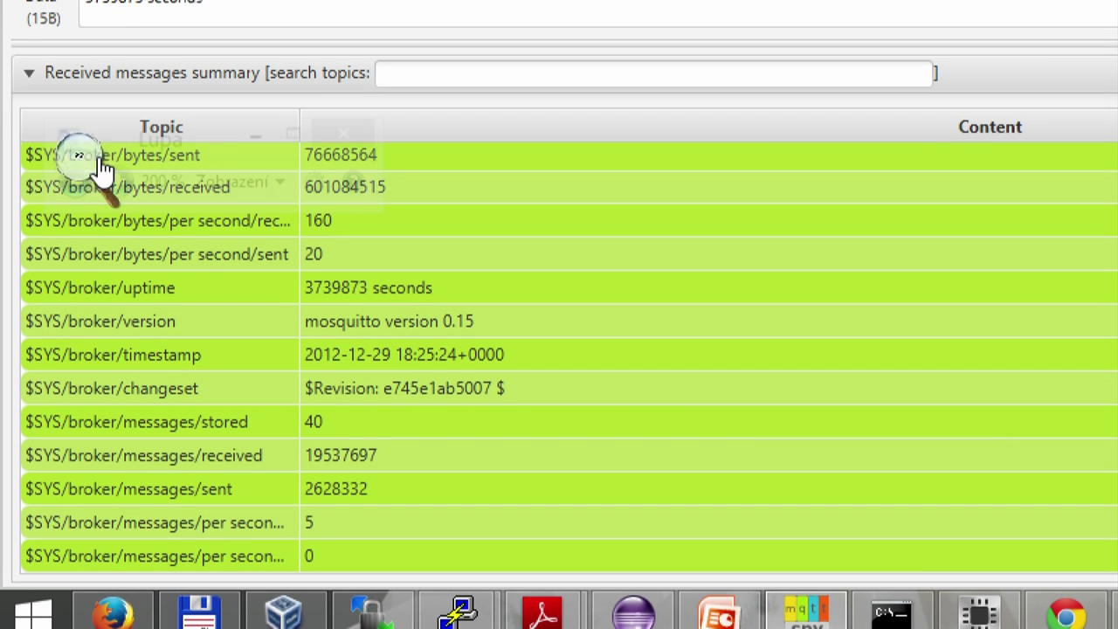
click(75, 180)
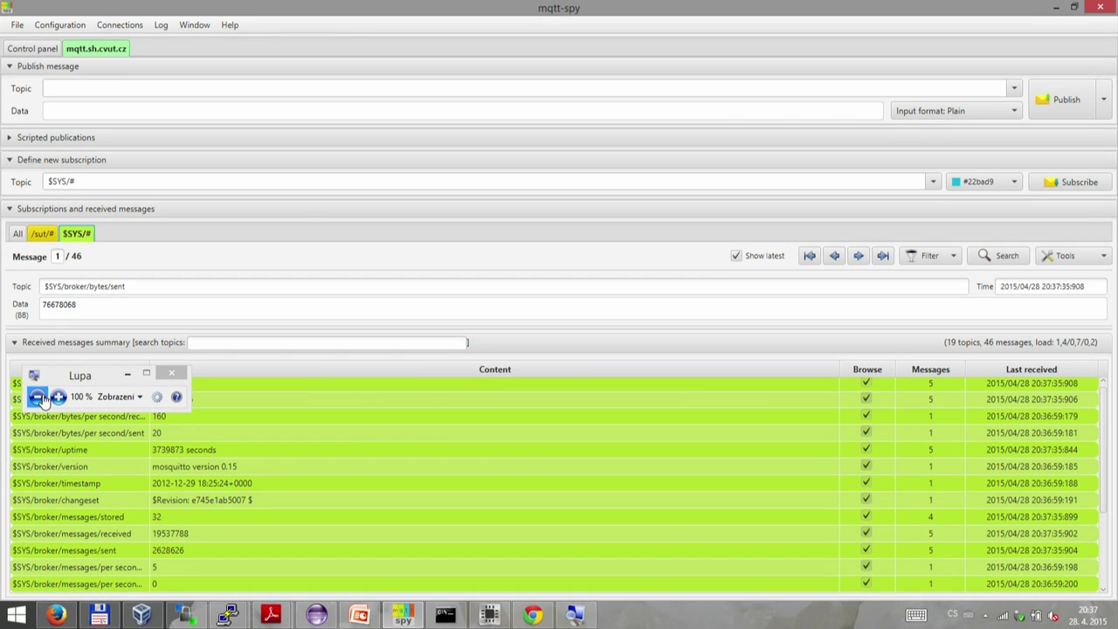
click(127, 374)
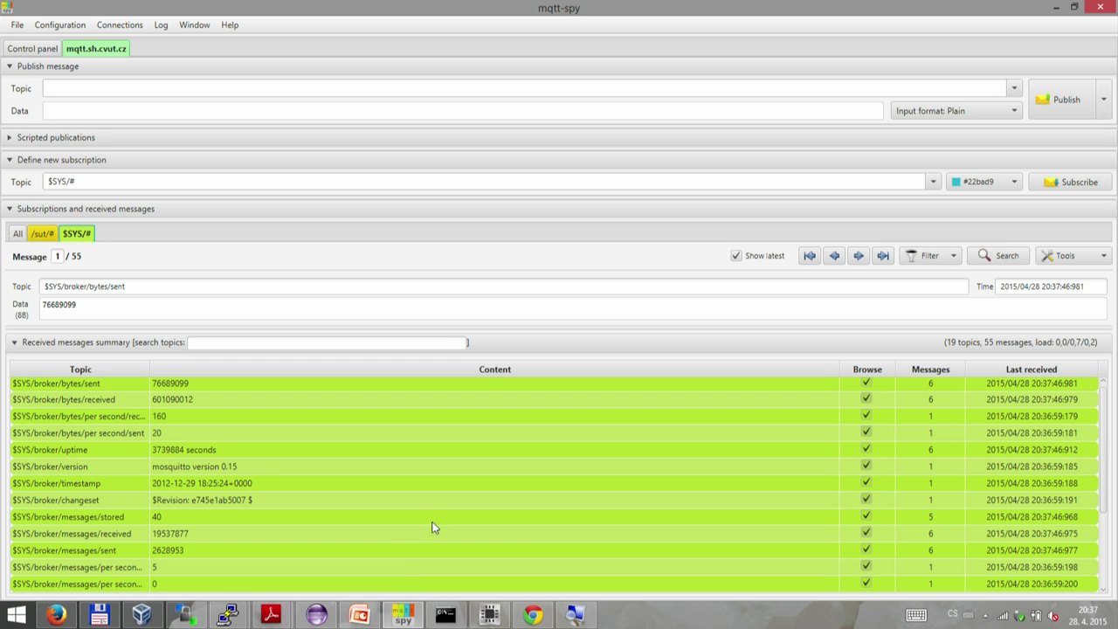
click(316, 615)
- Switch from PowerPoint to the mc [root@mqtt] PuTTY session
click(348, 617)
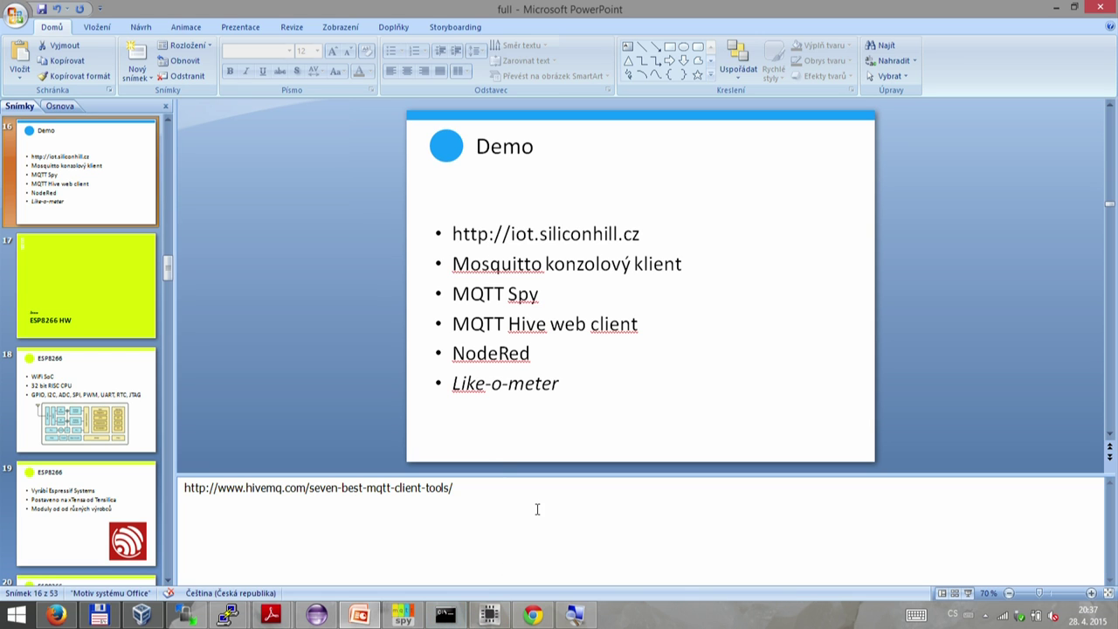
mouse_move(226, 615)
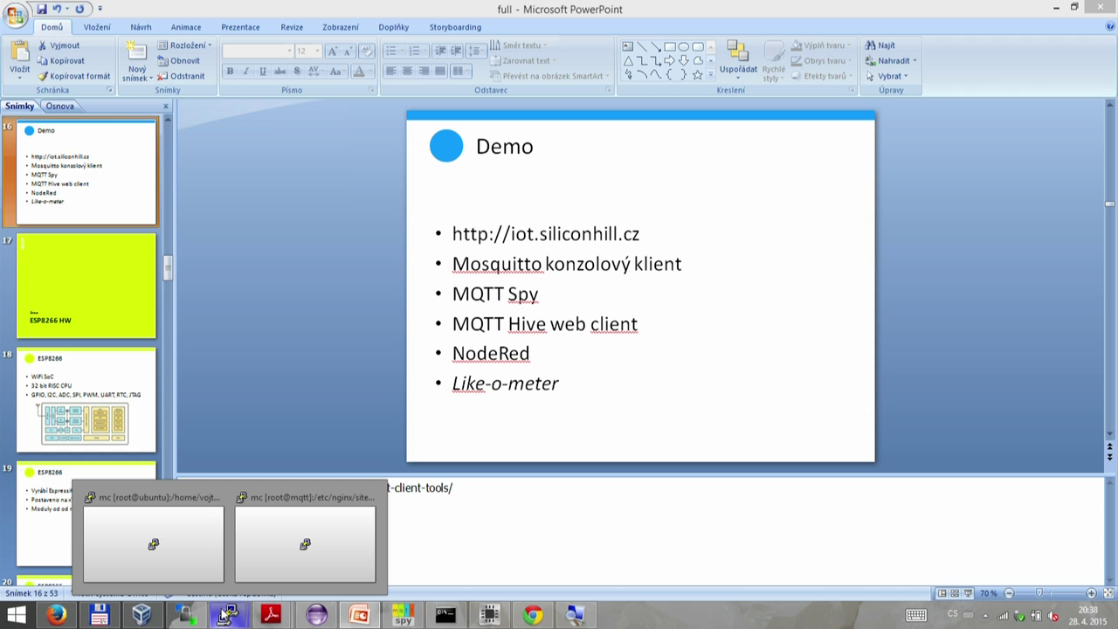
click(297, 549)
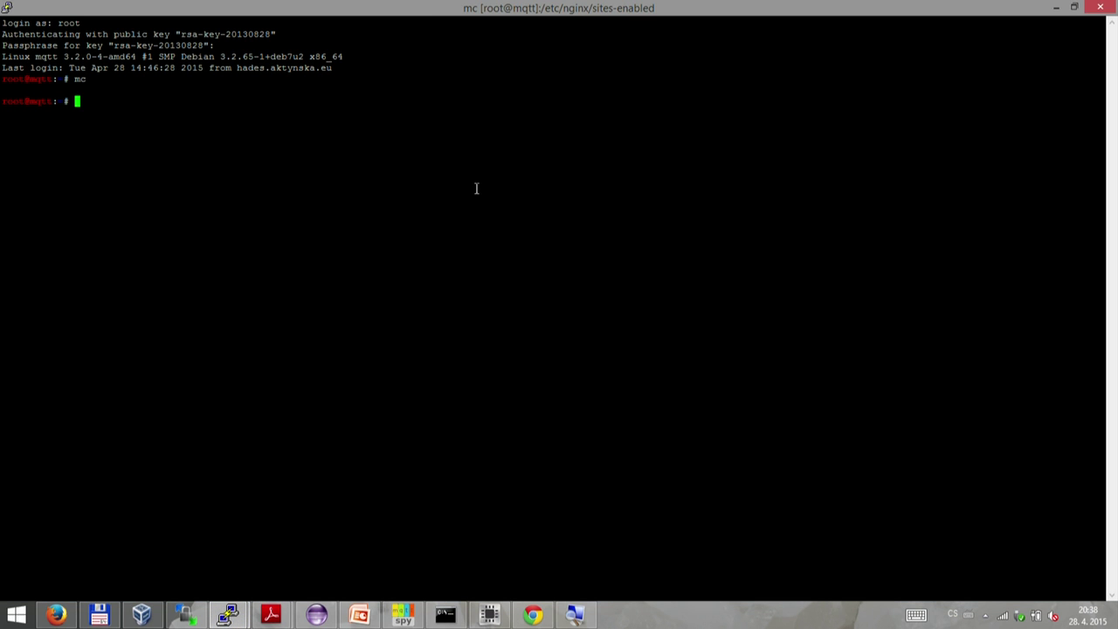
- Reconfigure the PuTTY session to use Courier New at 20-point and apply it
click(6, 9)
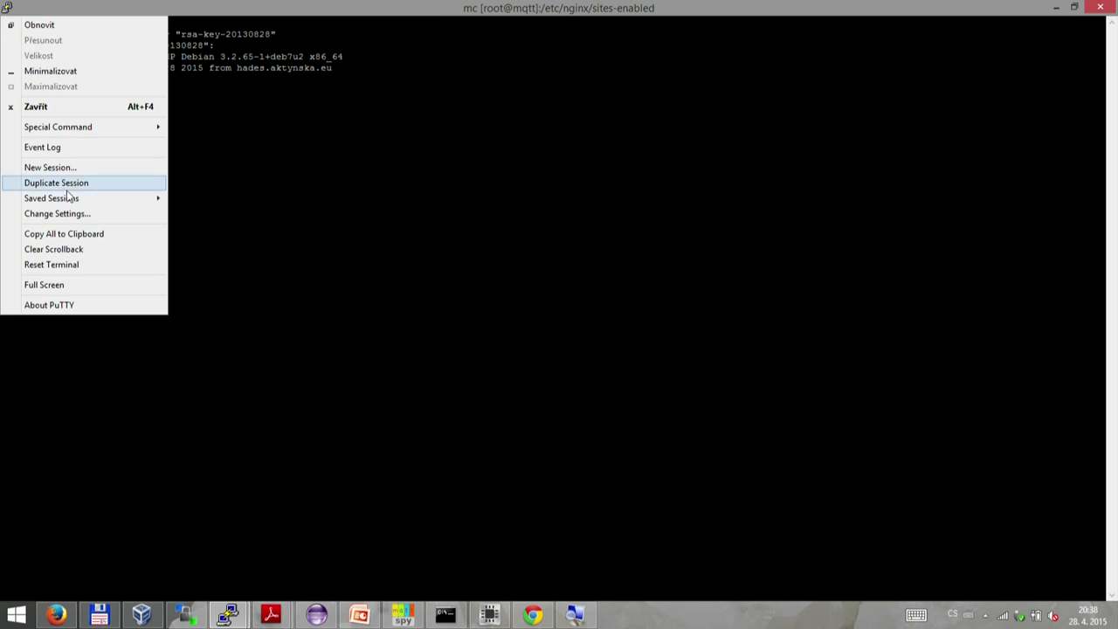
click(109, 215)
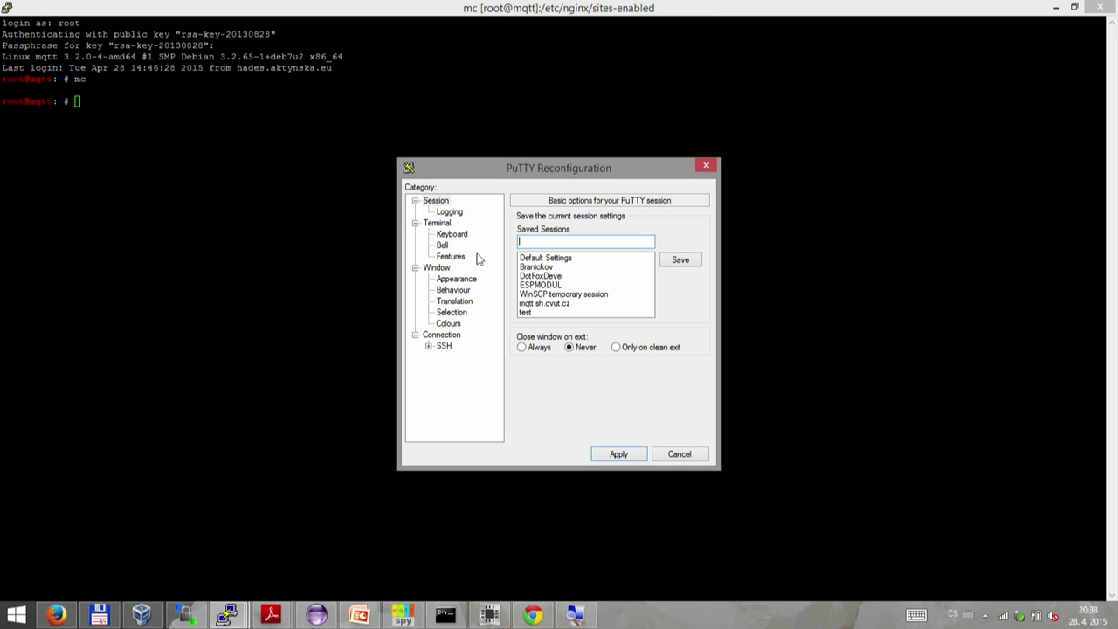
click(451, 280)
click(452, 290)
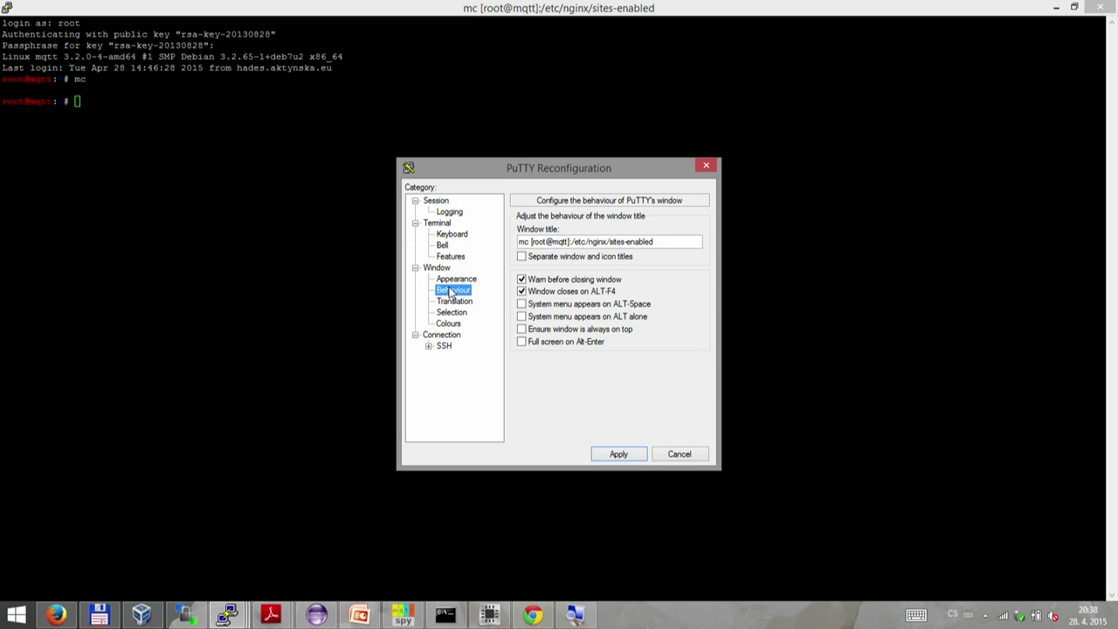
click(452, 302)
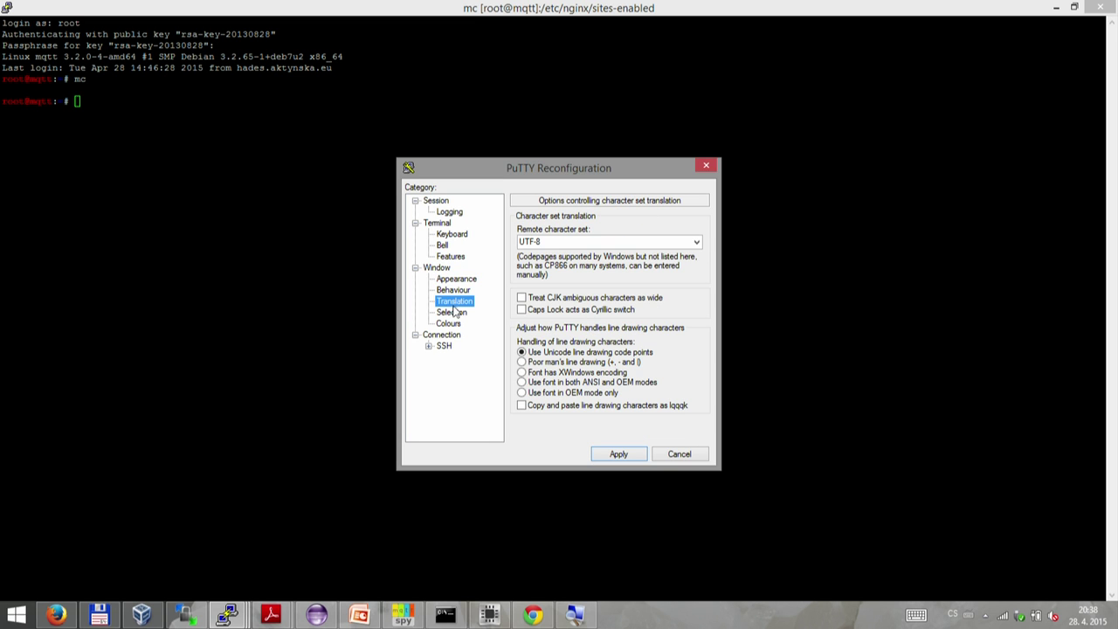
click(453, 281)
click(695, 302)
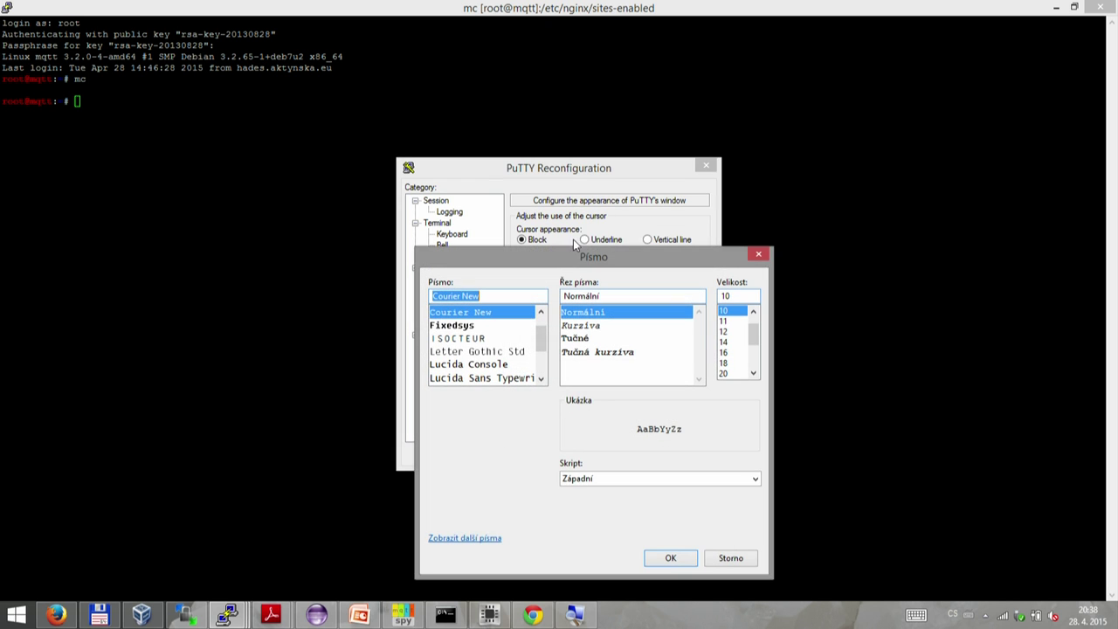
click(732, 362)
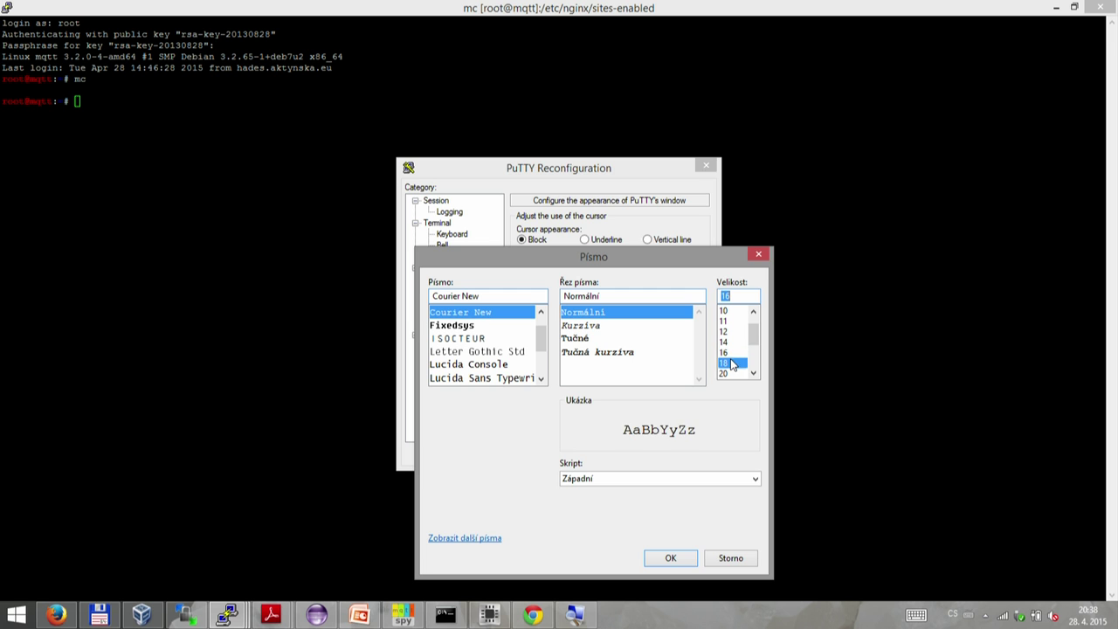
click(732, 373)
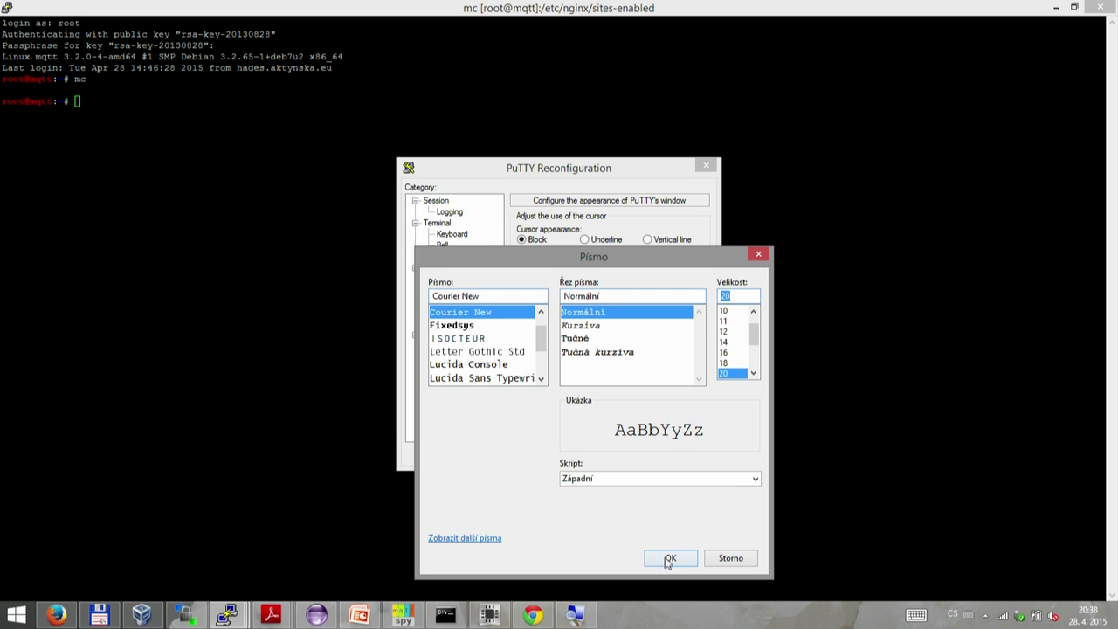
click(661, 558)
click(618, 454)
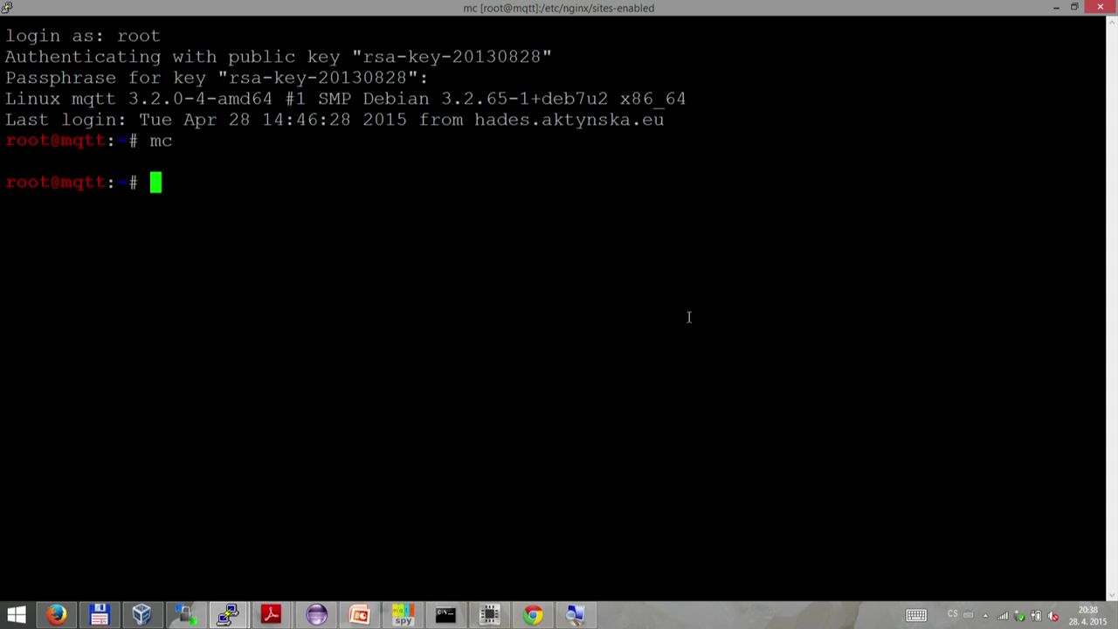
- Run mosquitto_sub -h iot.siliconhill.cz -t /# to stream all topics
text(mosquitto_)
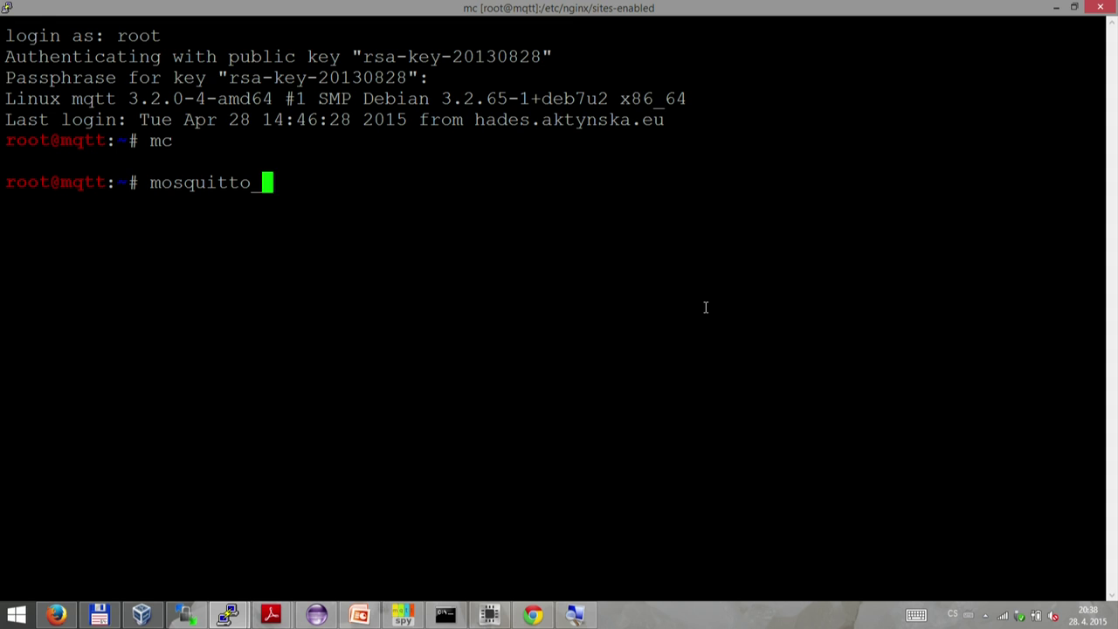
text(sub)
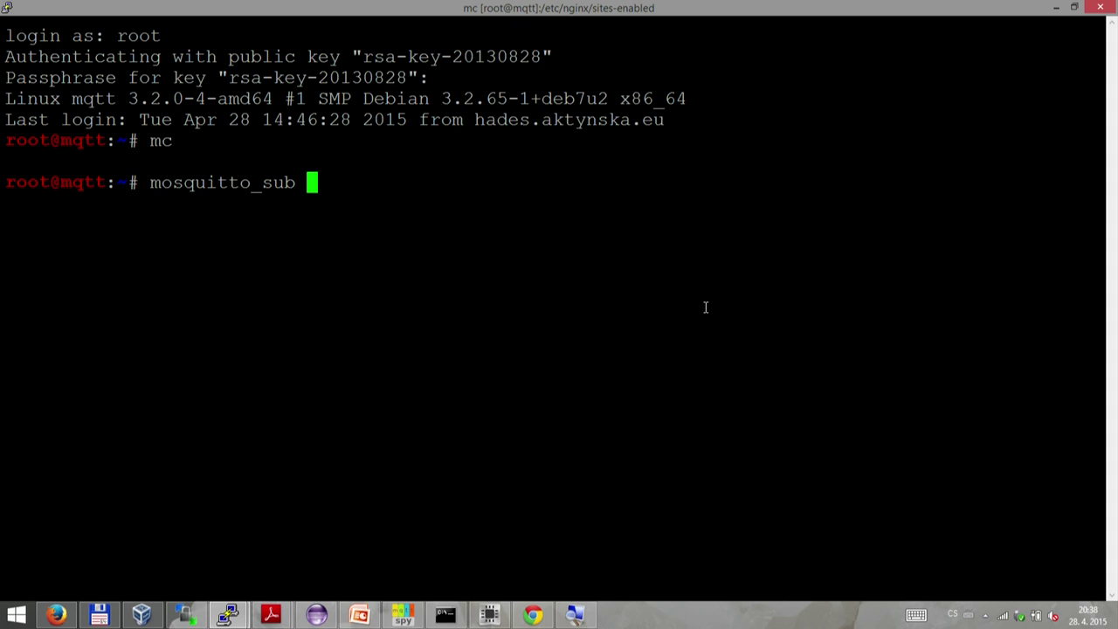
text(-h)
text(iot.)
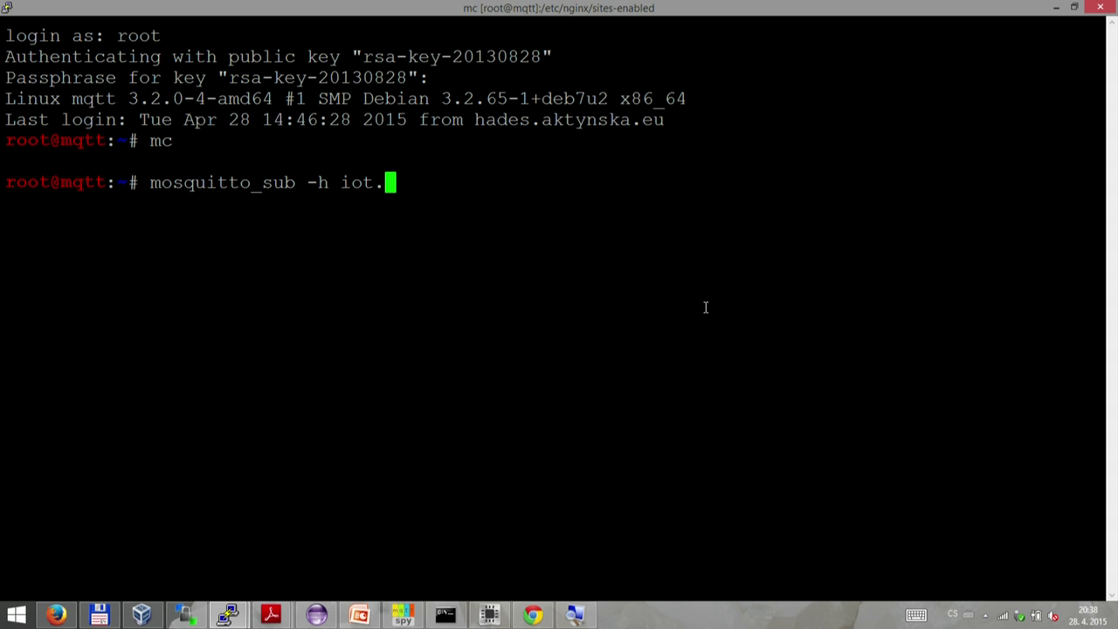
text(siliconhill.c)
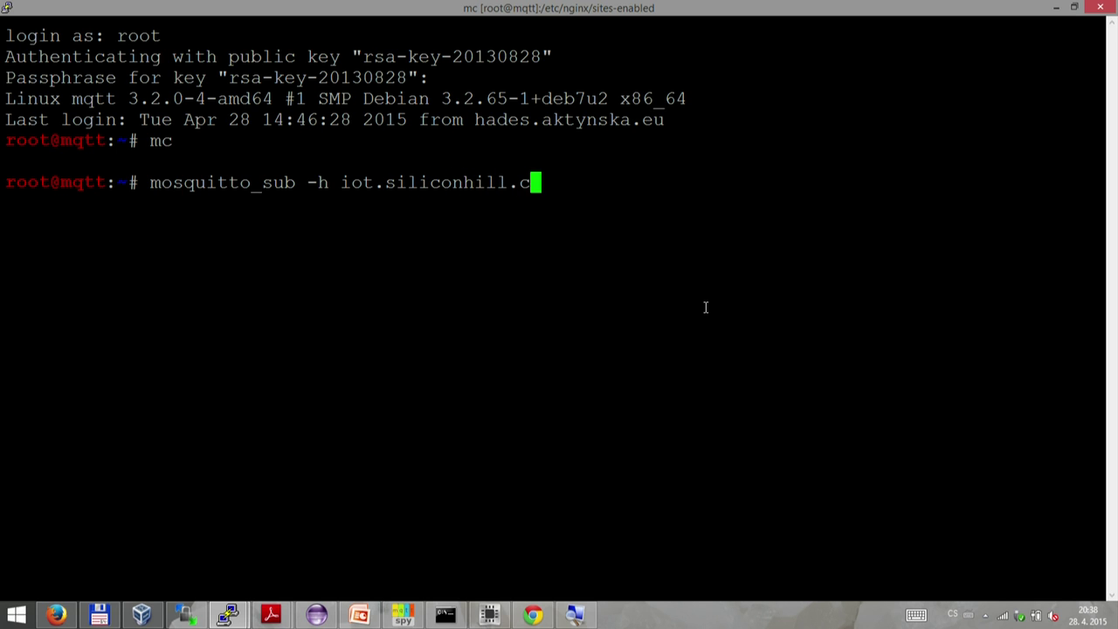
text(z -t /#)
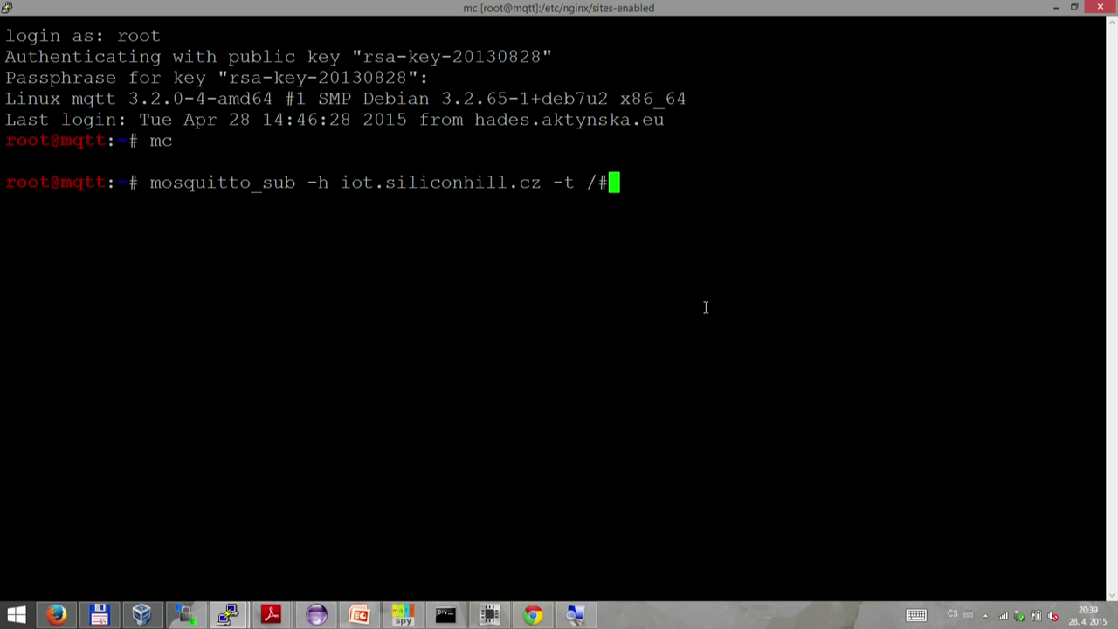
text(-v)
key(BackSpace)
key(BackSpace)
key(BackSpace)
key(BackSpace)
key(BackSpace)
text(#)
key(Return)
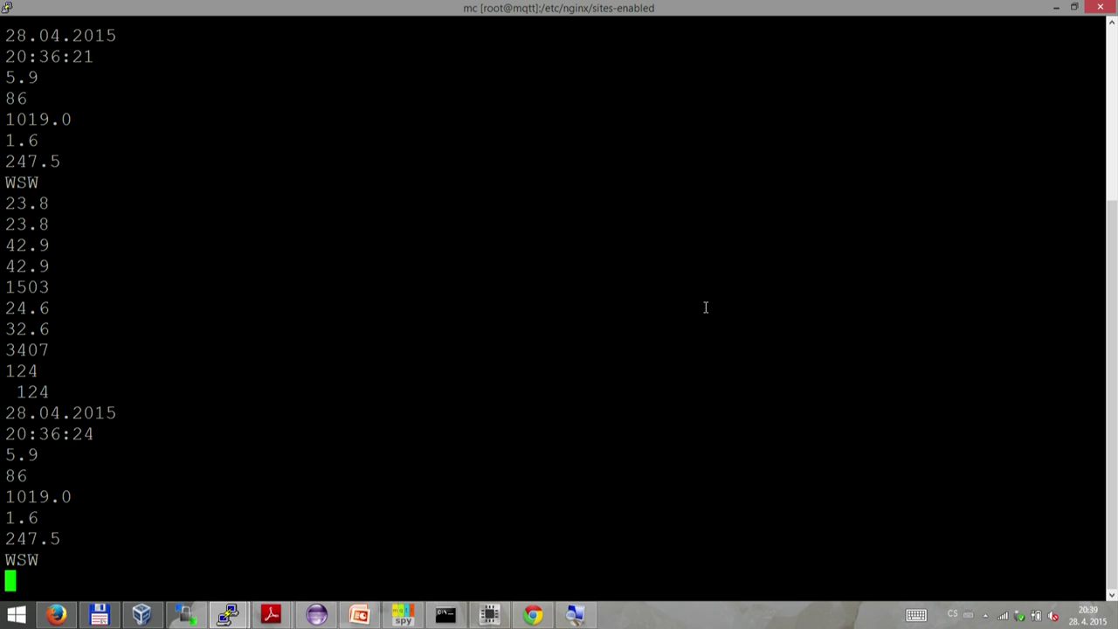
- Stop the subscription with Ctrl+C and recall the previous command
text(c)
key(ctrl+c)
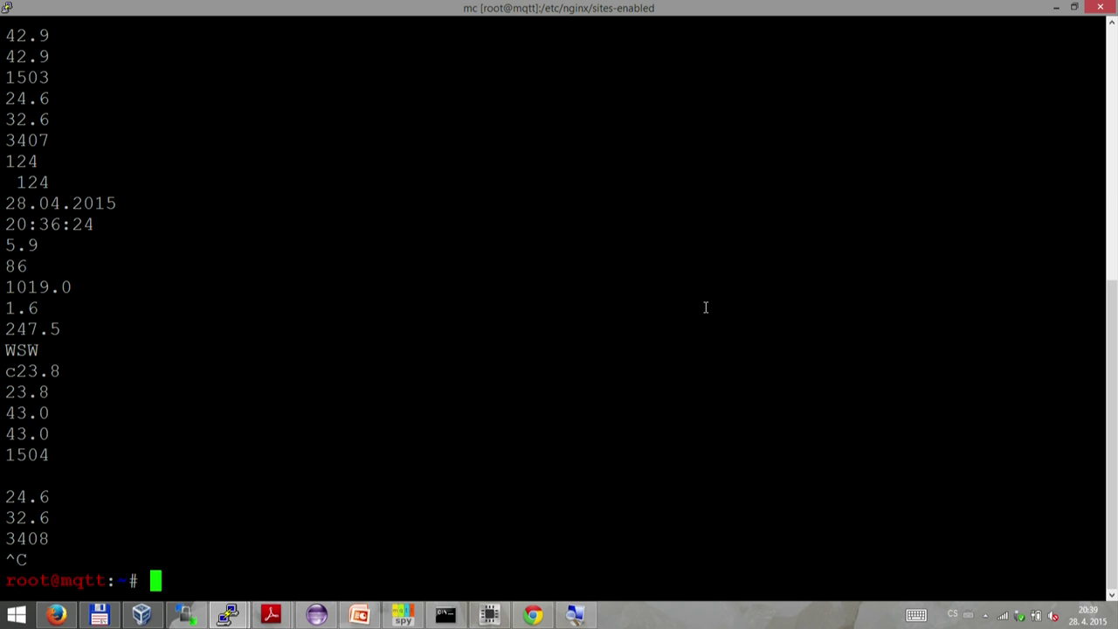
key(Up)
- Rerun the subscription with -v to show topic names, then stop it and recall it
text(-v)
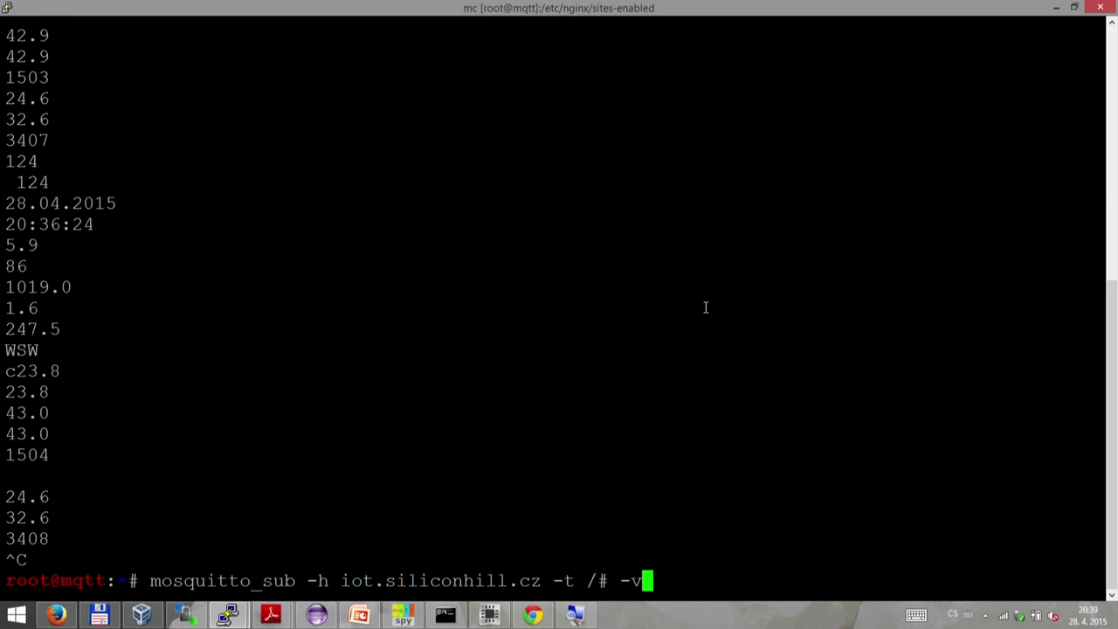
key(Return)
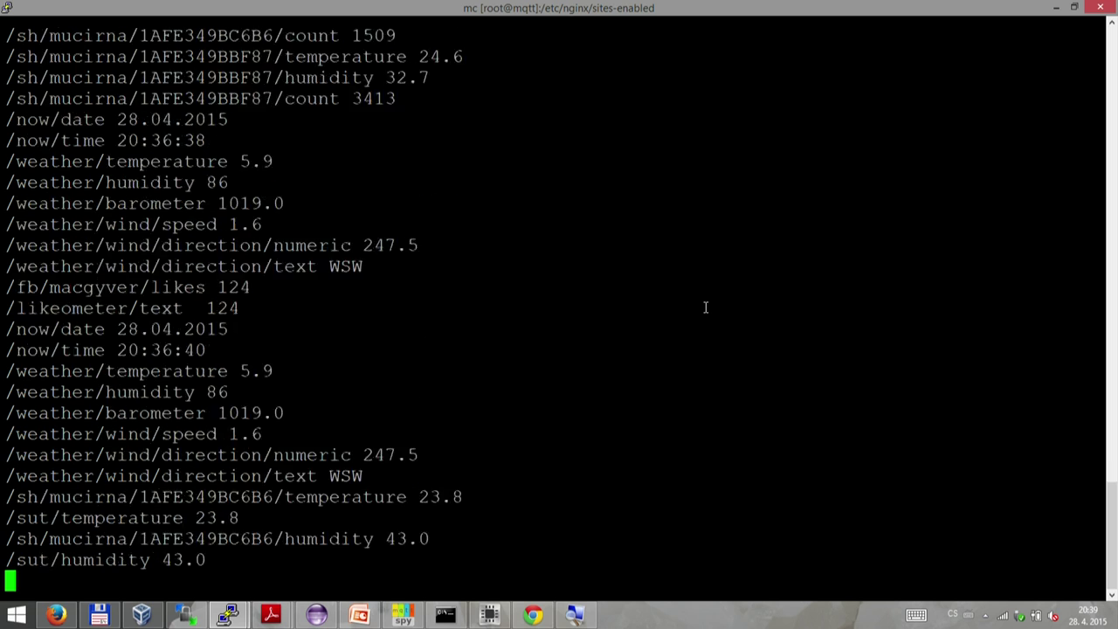
scroll(706, 307, up, 5)
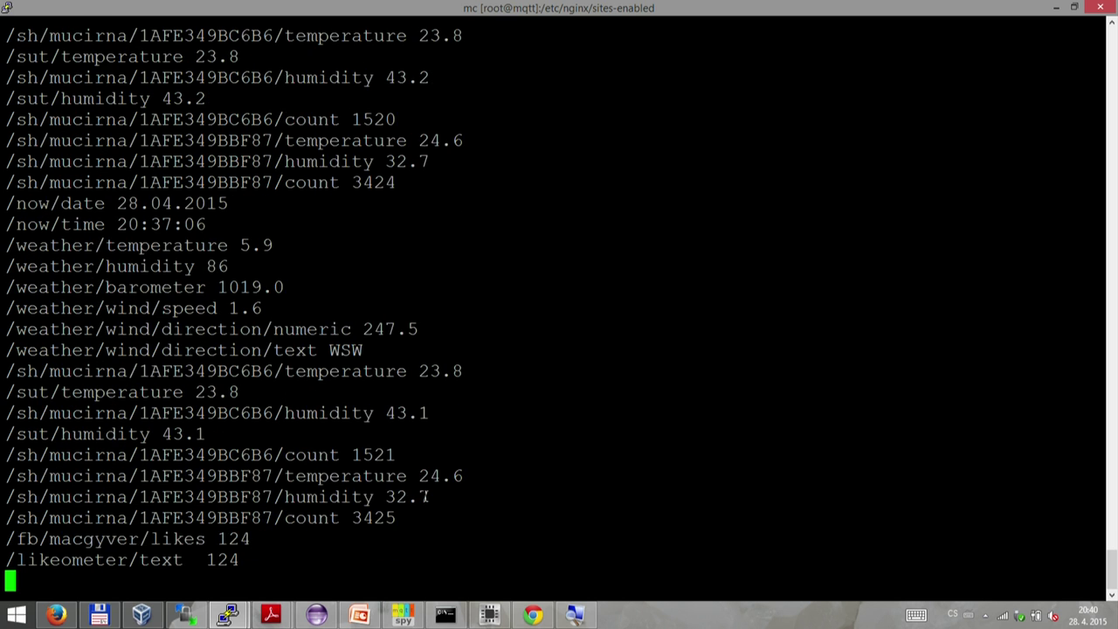
key(ctrl+c)
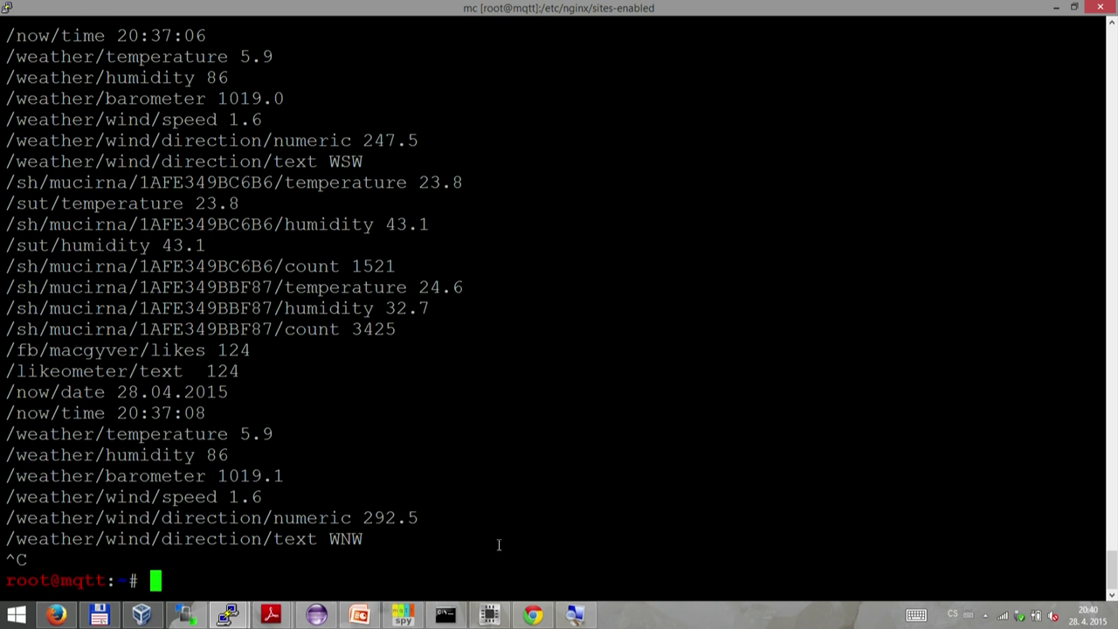
key(Up)
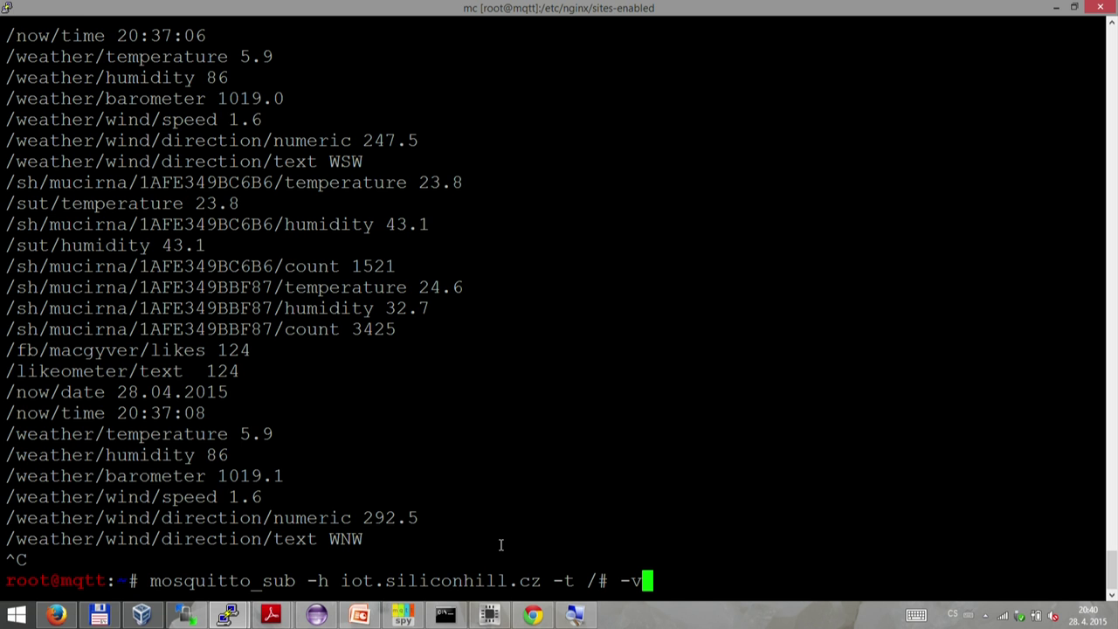
- Run mosquitto_pub -h iot.siliconhill.cz -t /likeometer/text -m 0000
key(BackSpace)
key(BackSpace)
key(BackSpace)
key(BackSpace)
key(BackSpace)
key(BackSpace)
key(BackSpace)
key(BackSpace)
key(BackSpace)
key(BackSpace)
key(BackSpace)
key(BackSpace)
key(BackSpace)
key(BackSpace)
key(BackSpace)
key(BackSpace)
key(BackSpace)
key(BackSpace)
key(BackSpace)
key(BackSpace)
key(BackSpace)
key(BackSpace)
key(BackSpace)
key(BackSpace)
key(BackSpace)
text(pub -h ico)
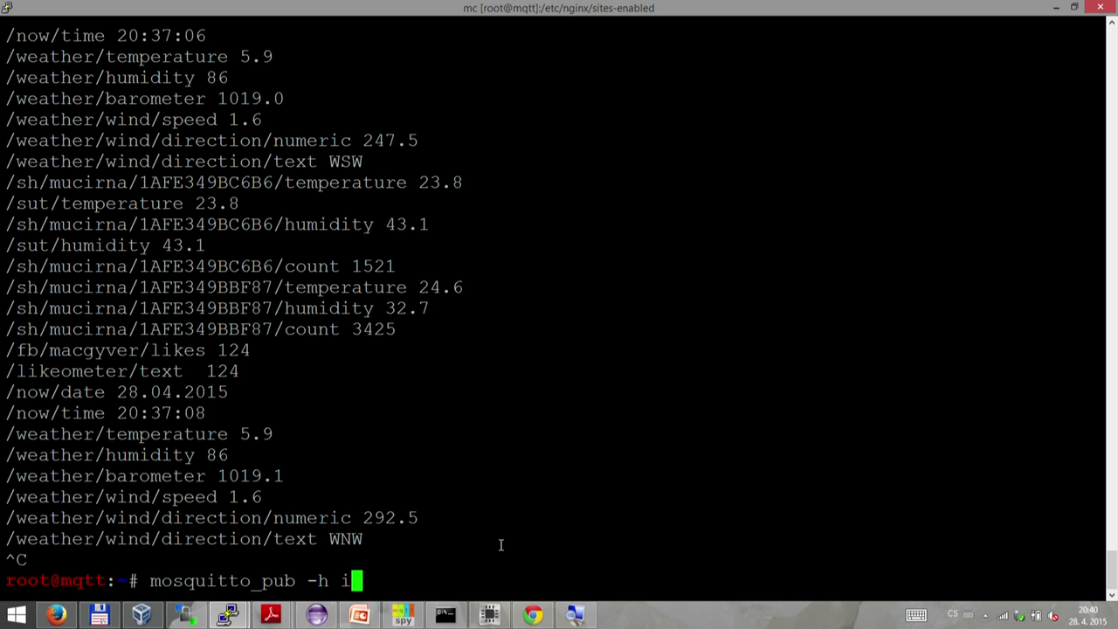
key(BackSpace)
key(BackSpace)
text(ot.siliconhill.cz -t /)
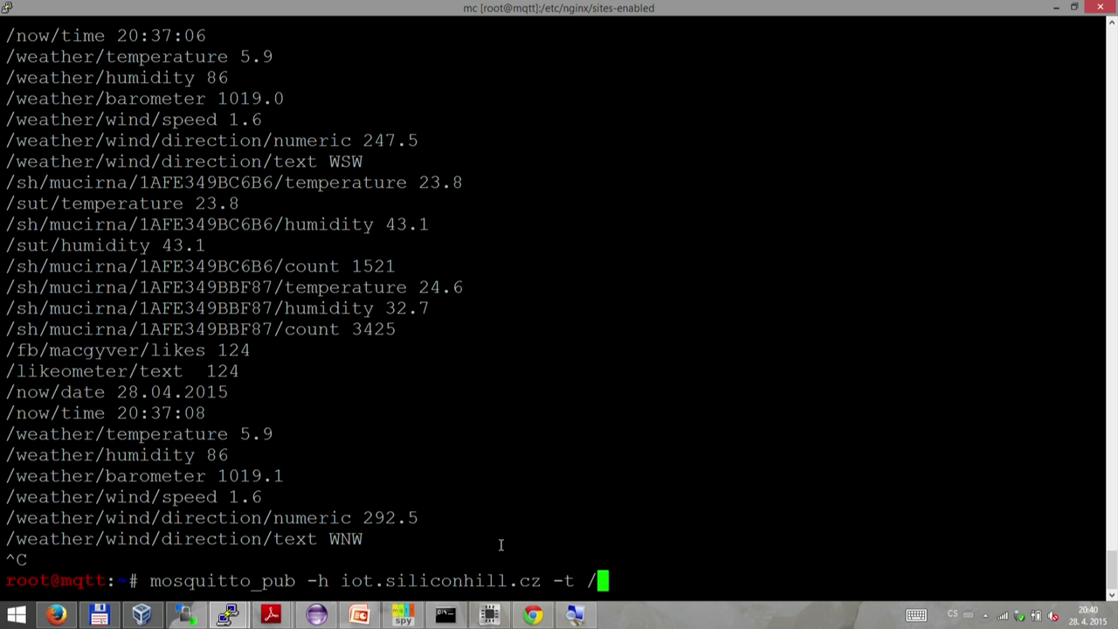
text(likeometer/)
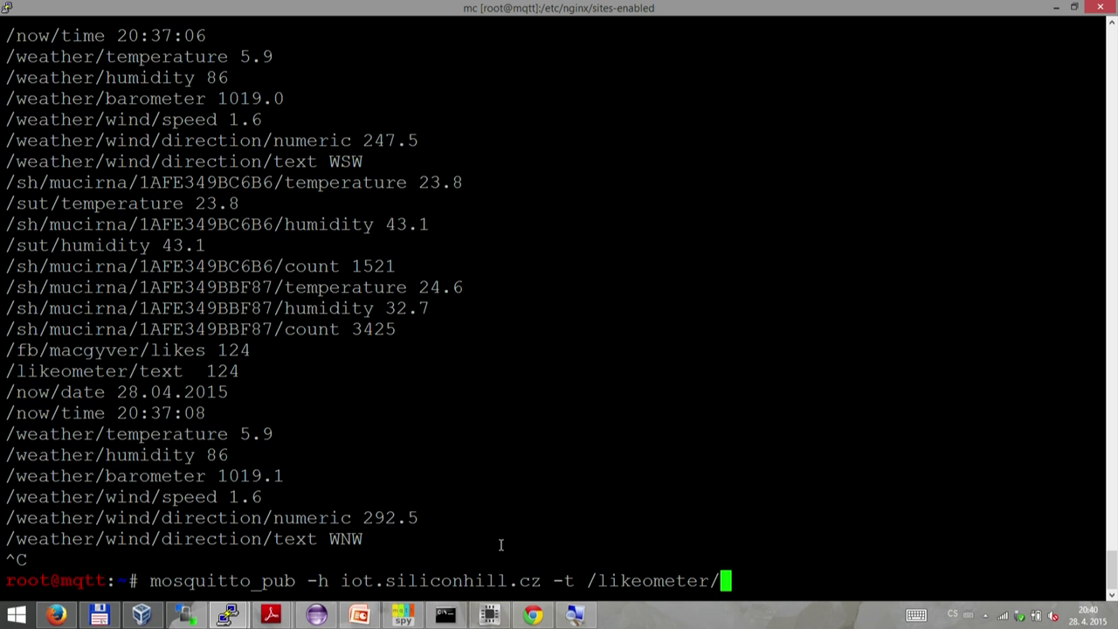
text(text -m )
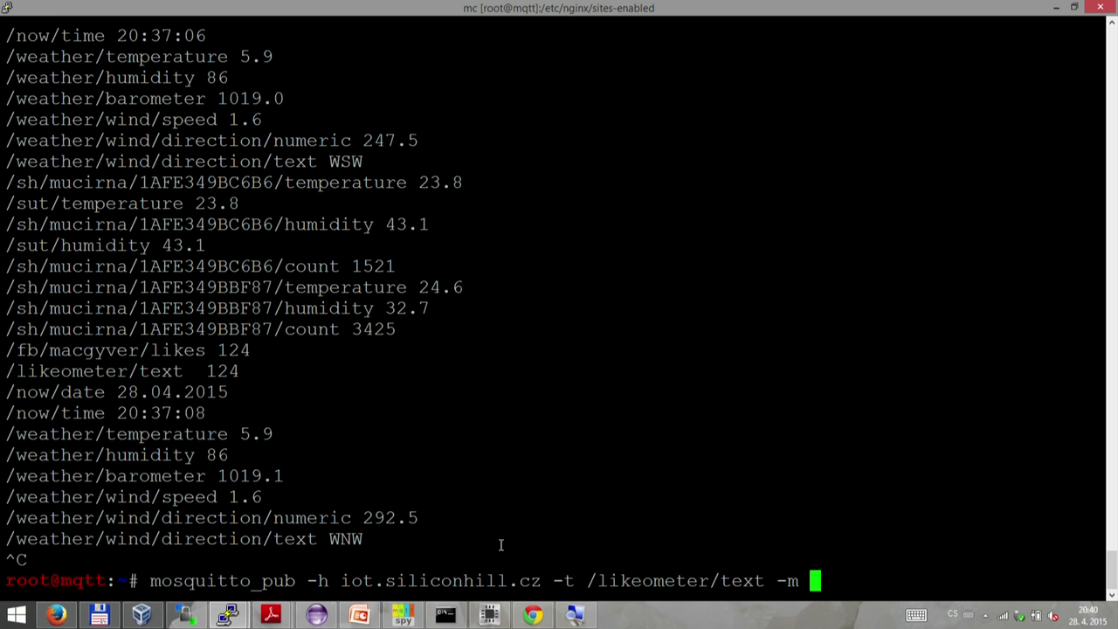
text(1)
key(BackSpace)
text(0000)
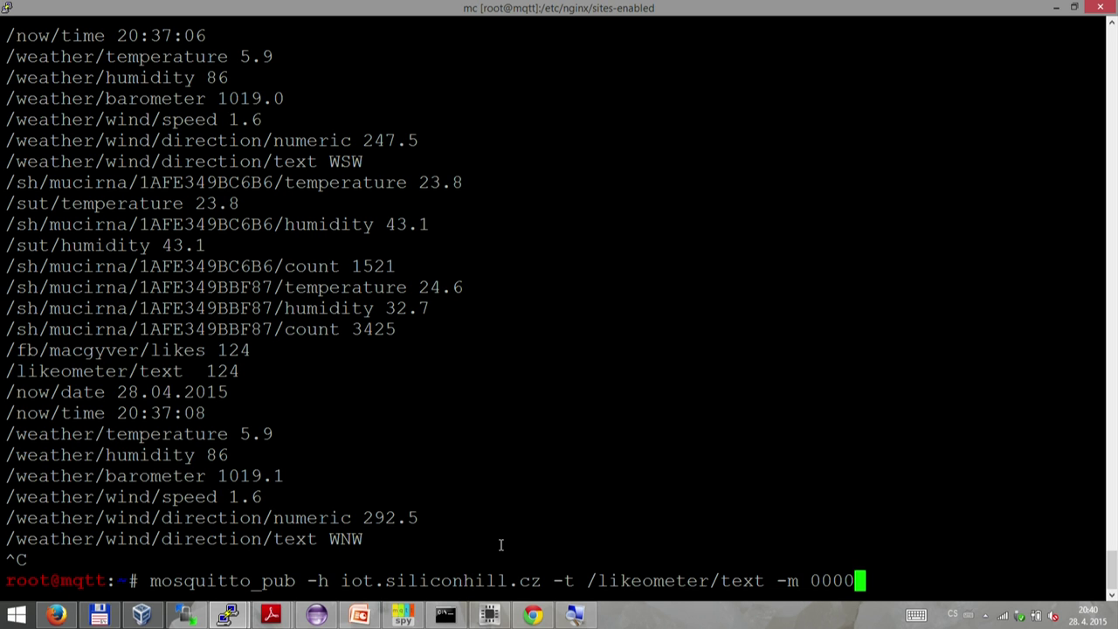
key(Return)
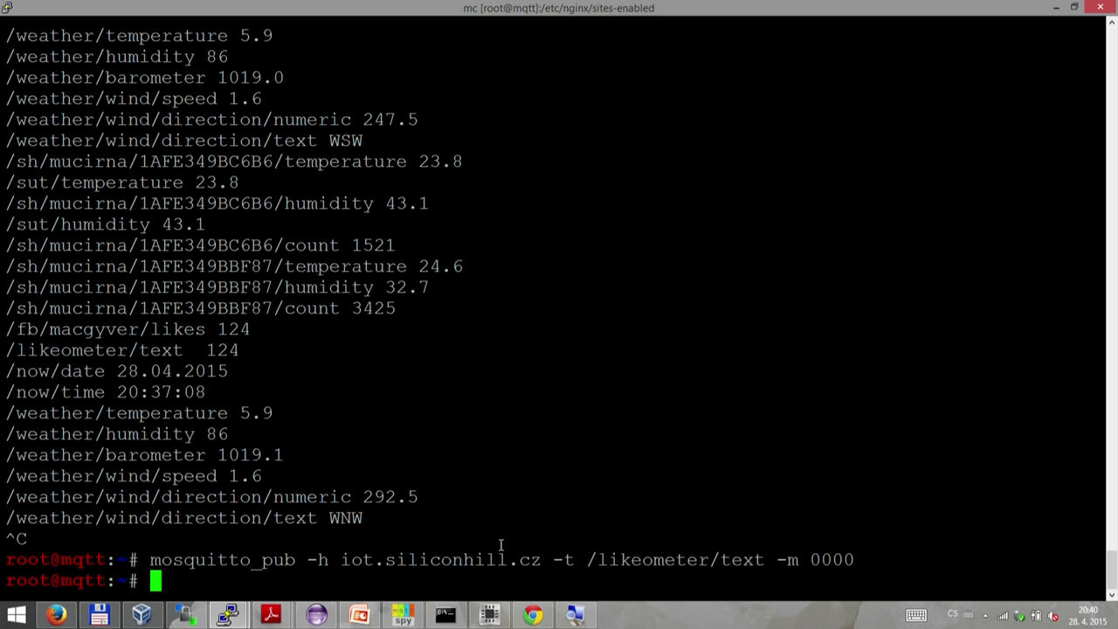
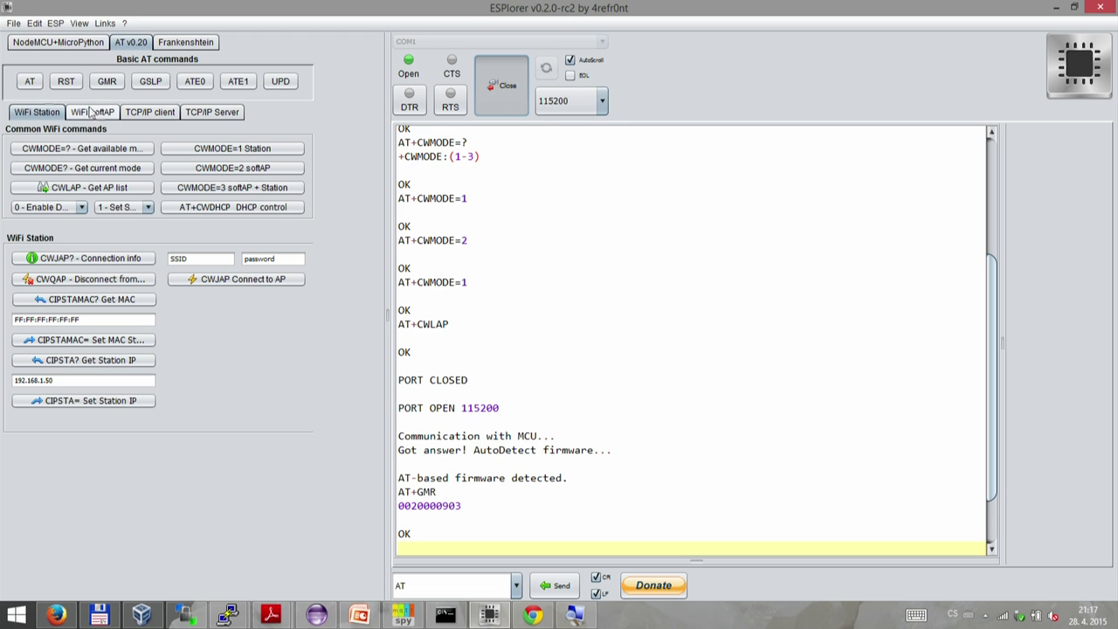
- Send an AT test command, then clear the console output
click(29, 81)
right_click(646, 467)
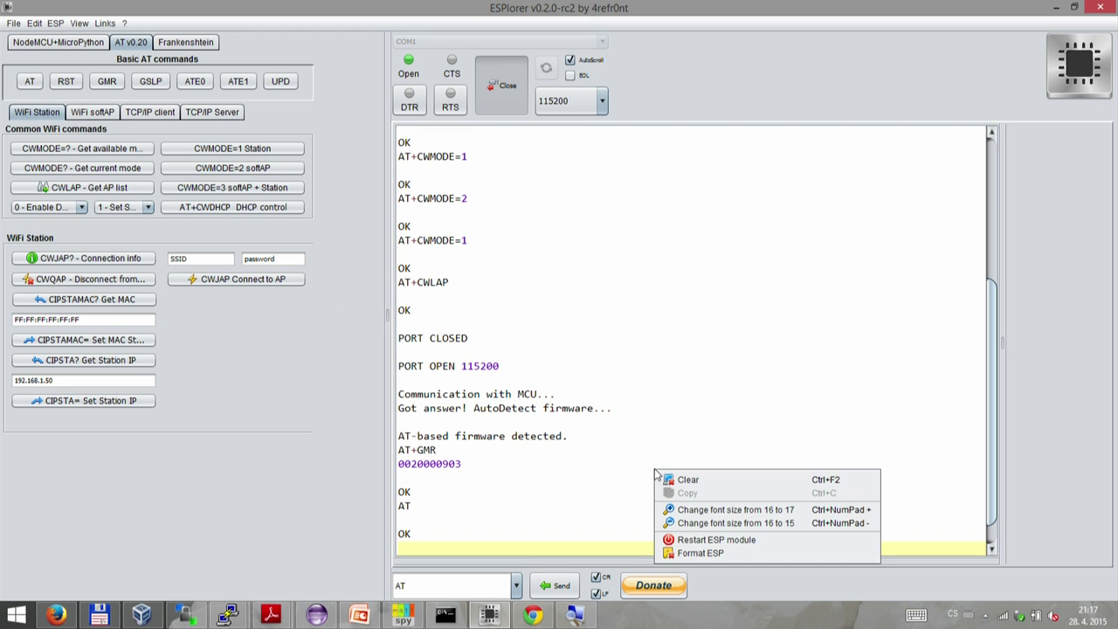
click(677, 481)
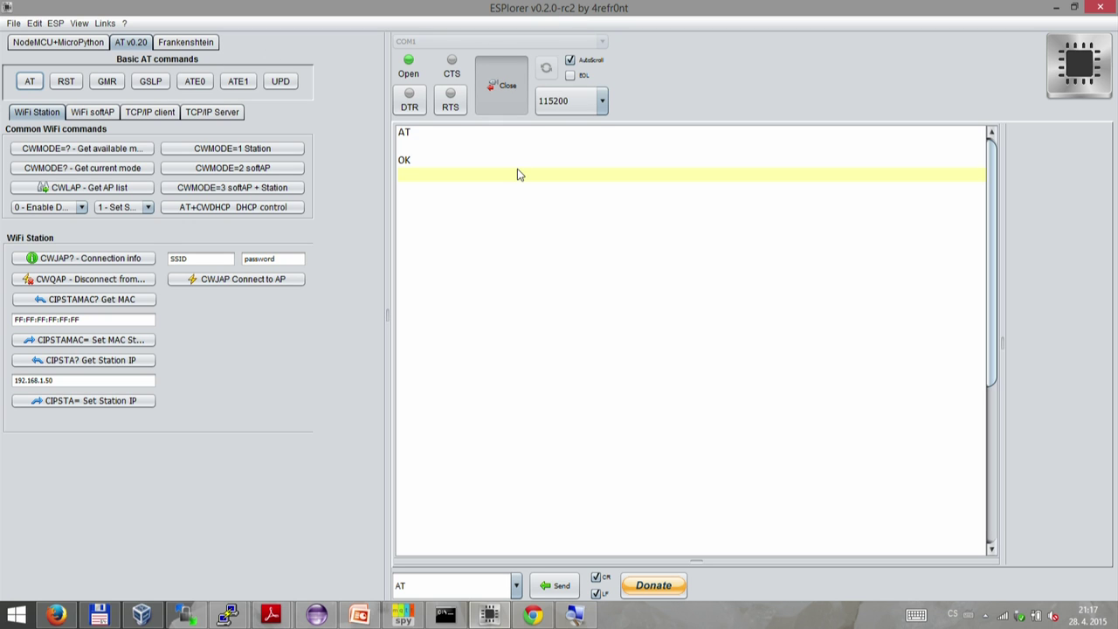
- Increase the console font size several times from the context menu
right_click(497, 146)
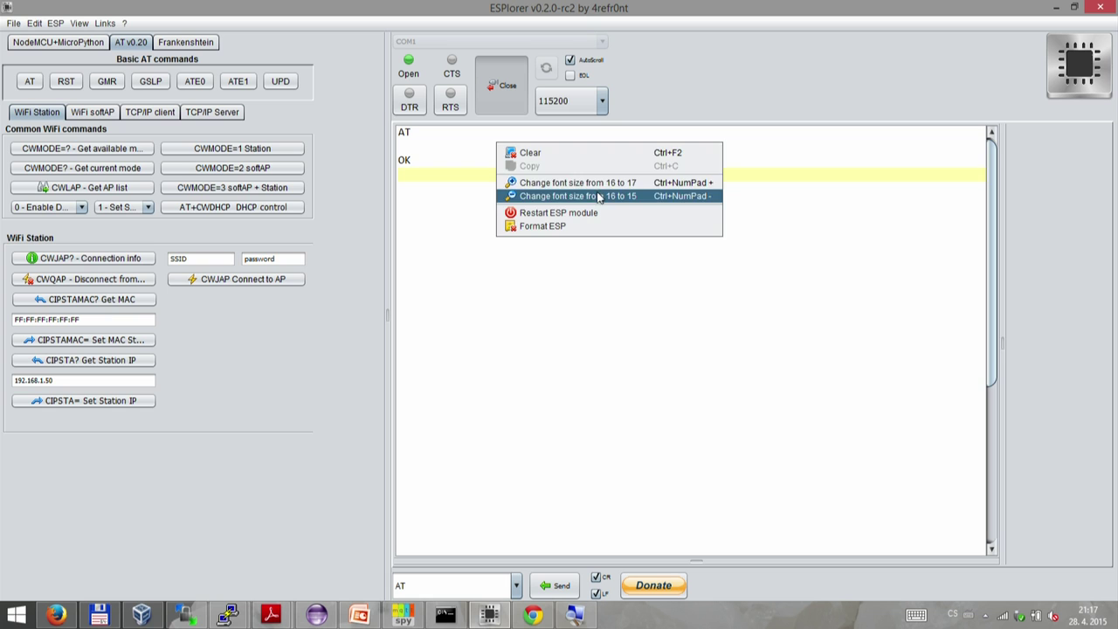
click(598, 196)
right_click(595, 196)
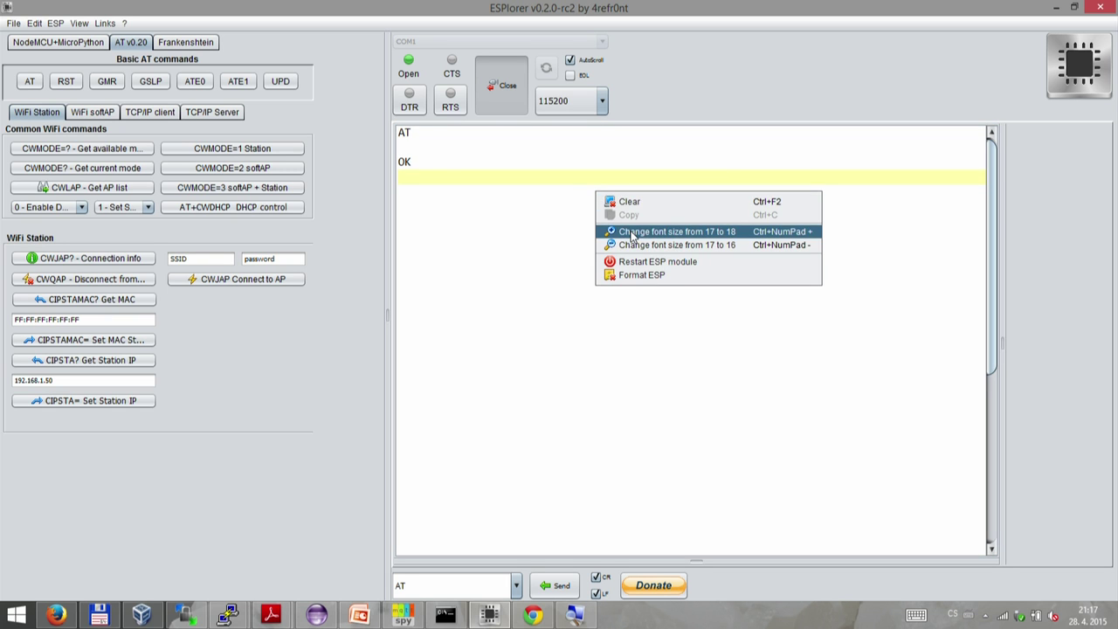
click(616, 230)
right_click(625, 210)
click(651, 248)
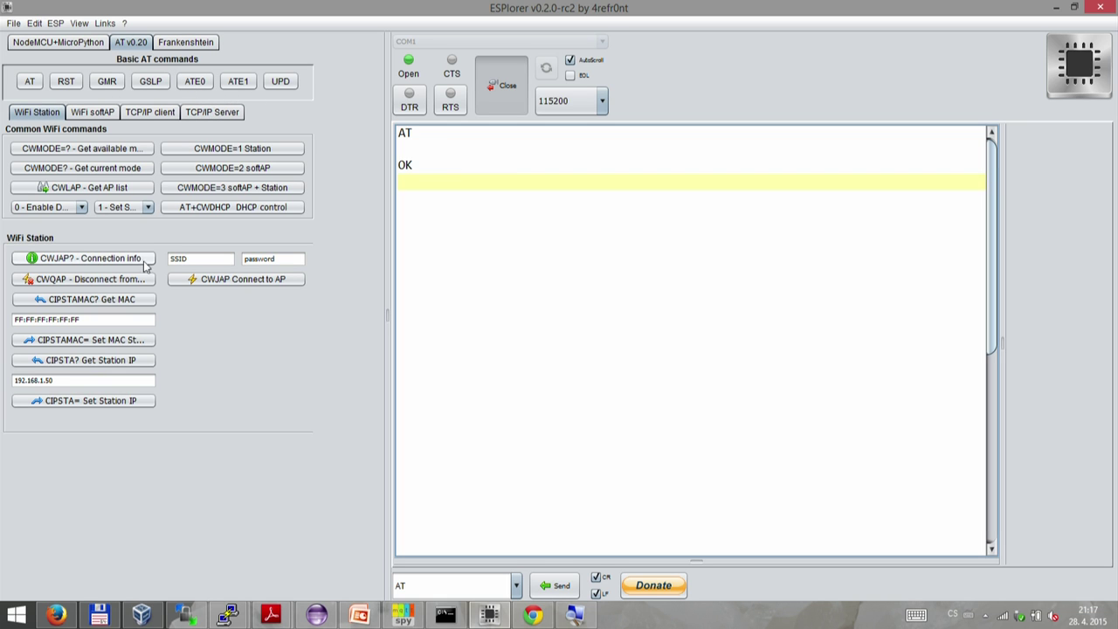
- Run CWLAP, set CWMODE=1 station mode, scan again, then reset the module with RST
click(92, 191)
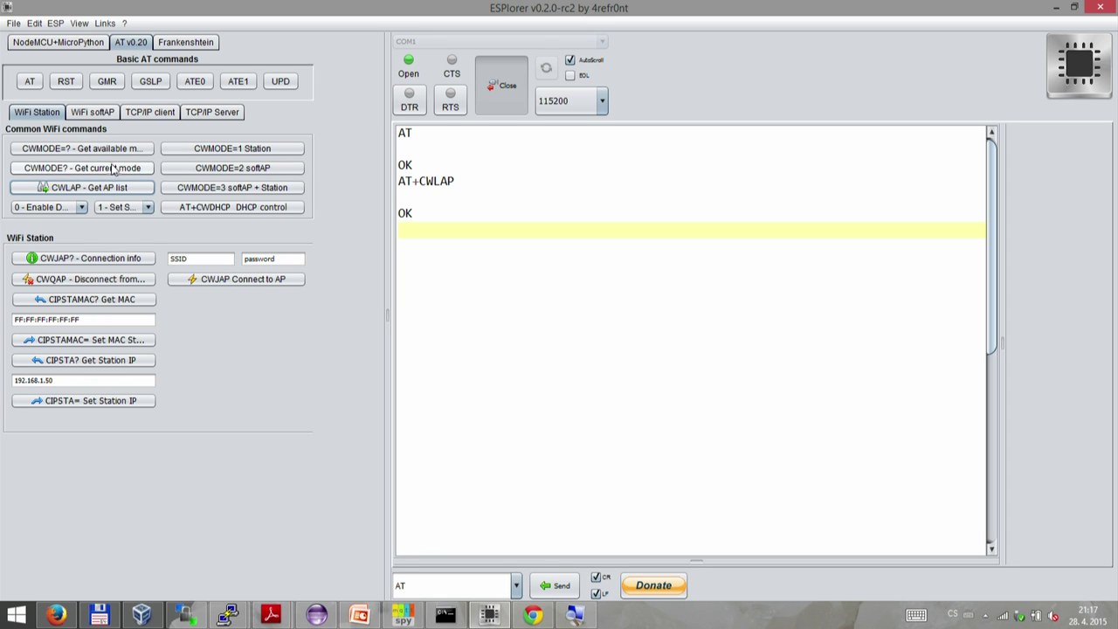
click(248, 149)
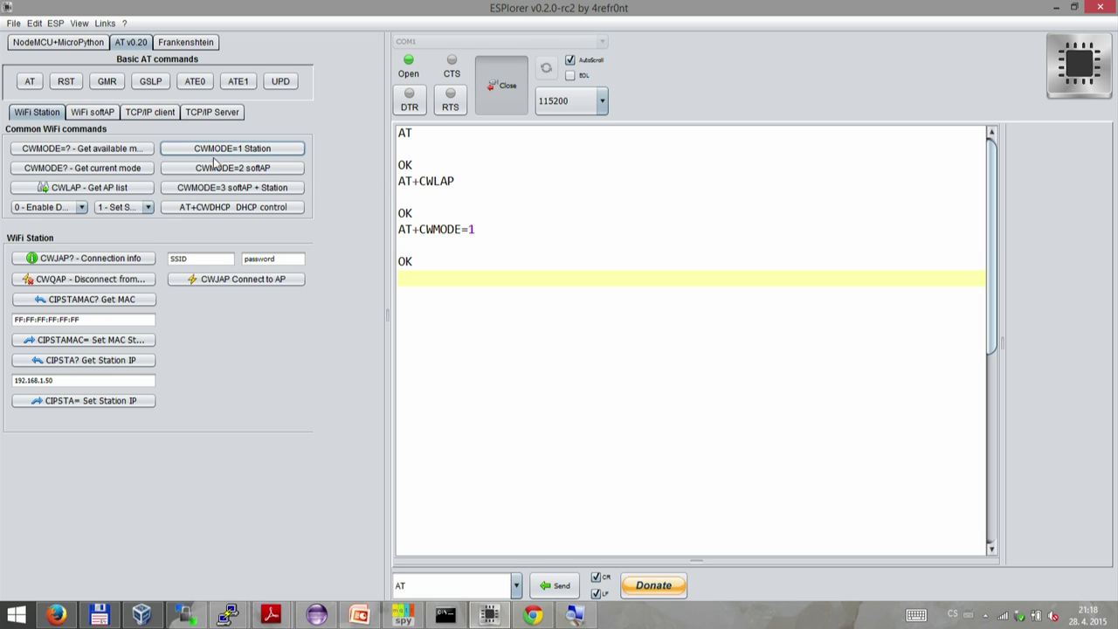
click(105, 190)
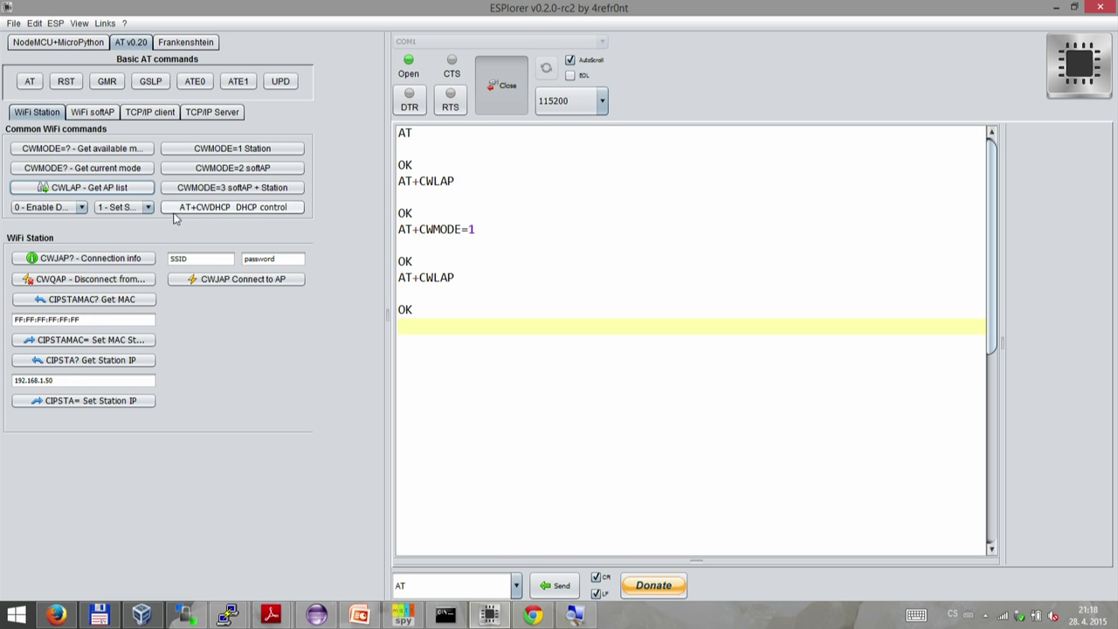
click(76, 84)
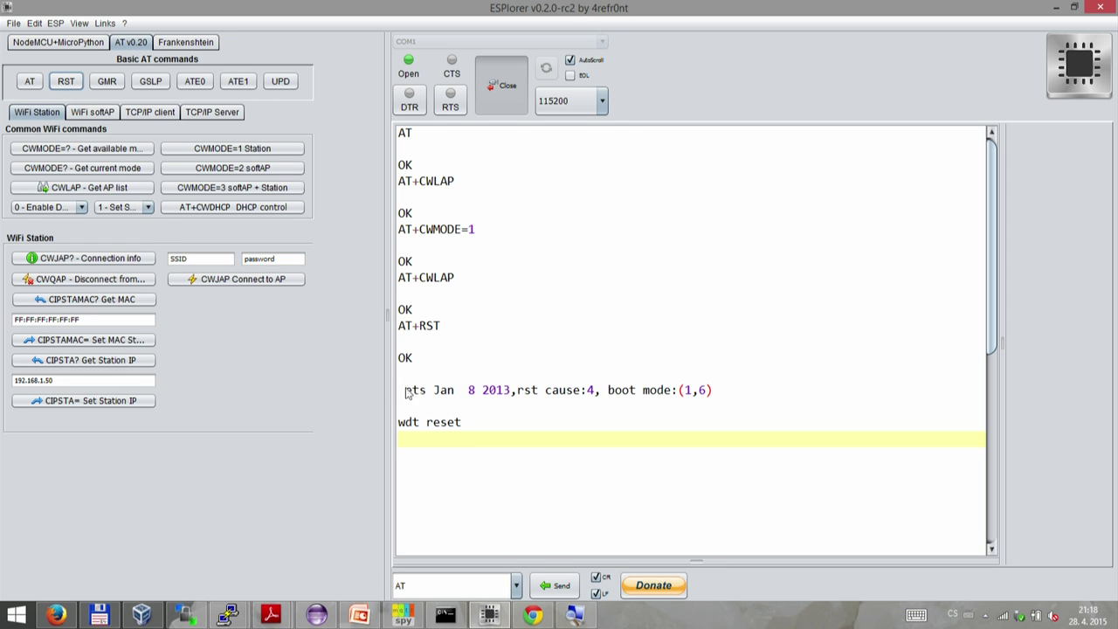
- Mark the stray boot character and reconnect the serial port at 74880 baud
click(405, 398)
drag(403, 398, 400, 398)
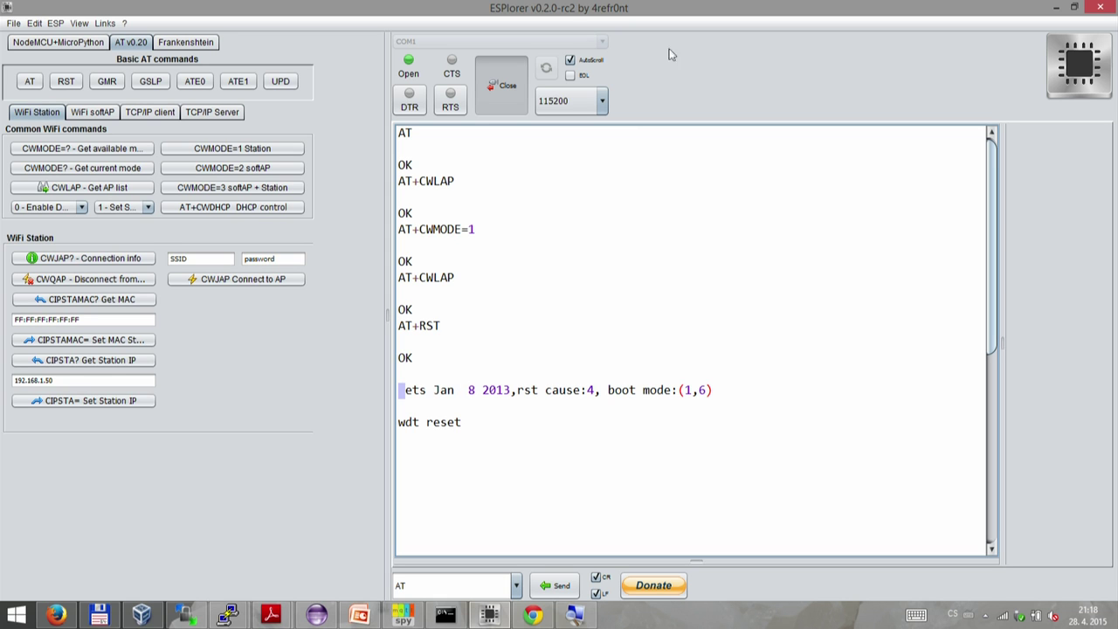
click(601, 102)
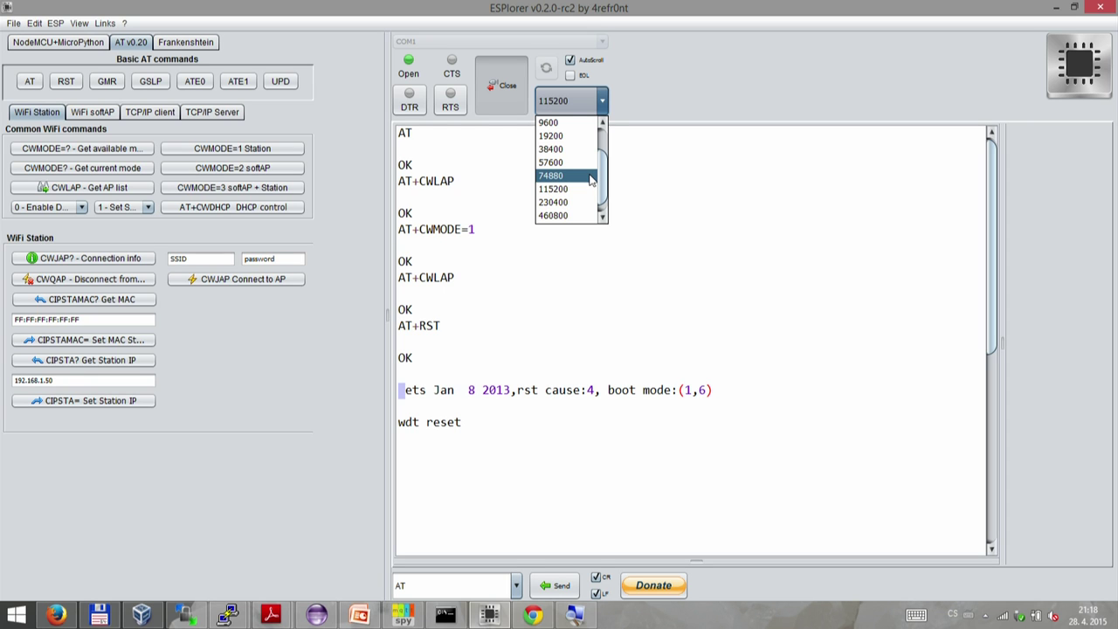
click(563, 179)
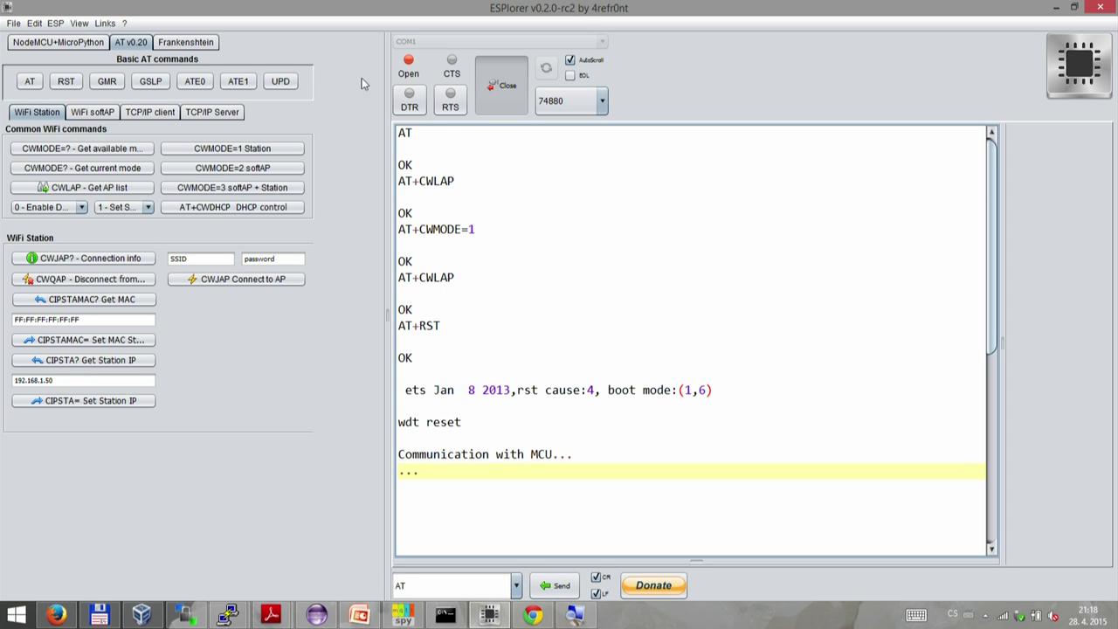
click(507, 86)
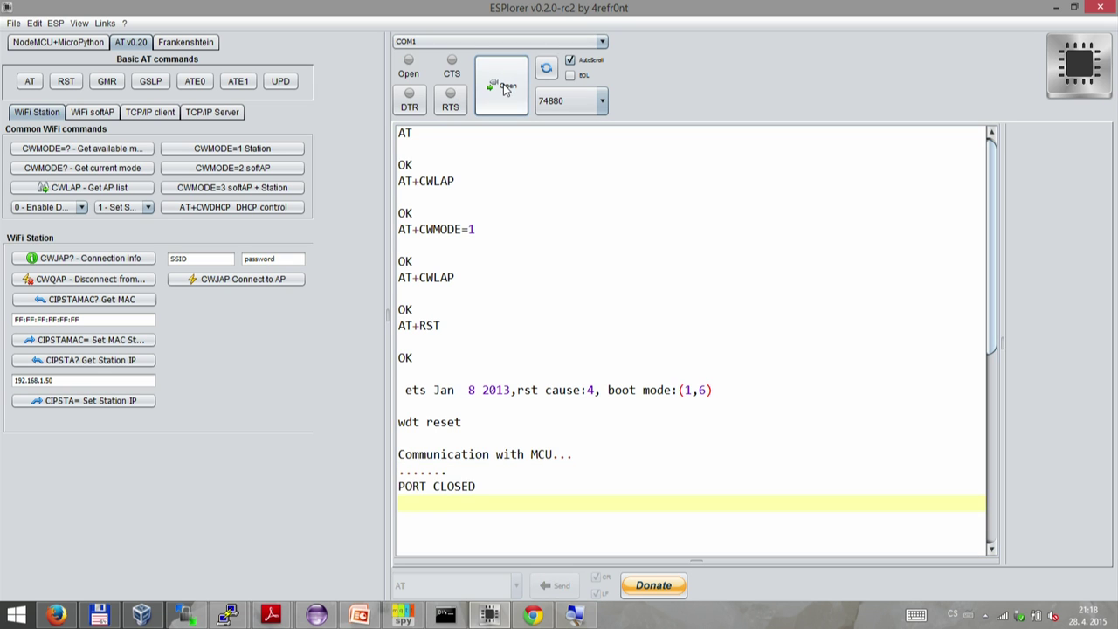
click(507, 86)
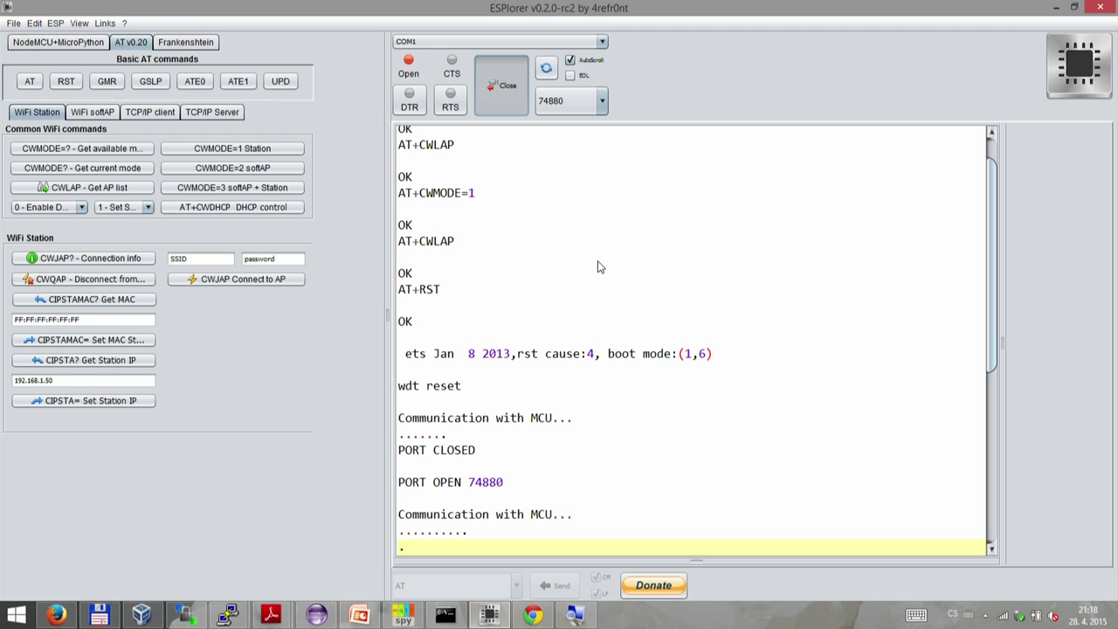
click(505, 83)
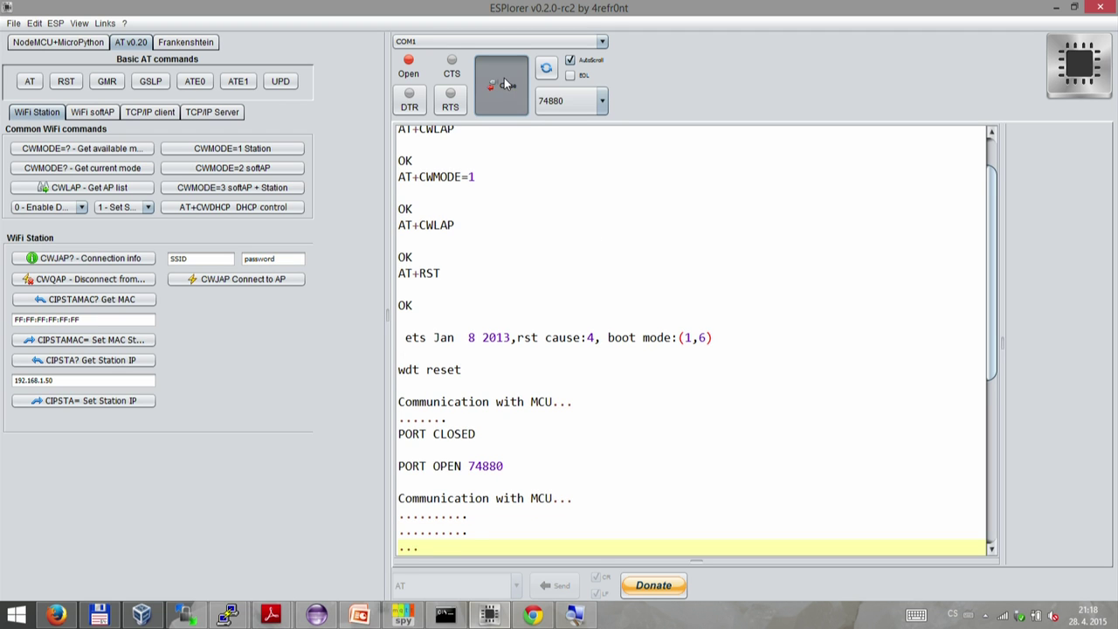
- Retry the serial connection at 9600 baud
click(570, 103)
scroll(566, 158, up, 2)
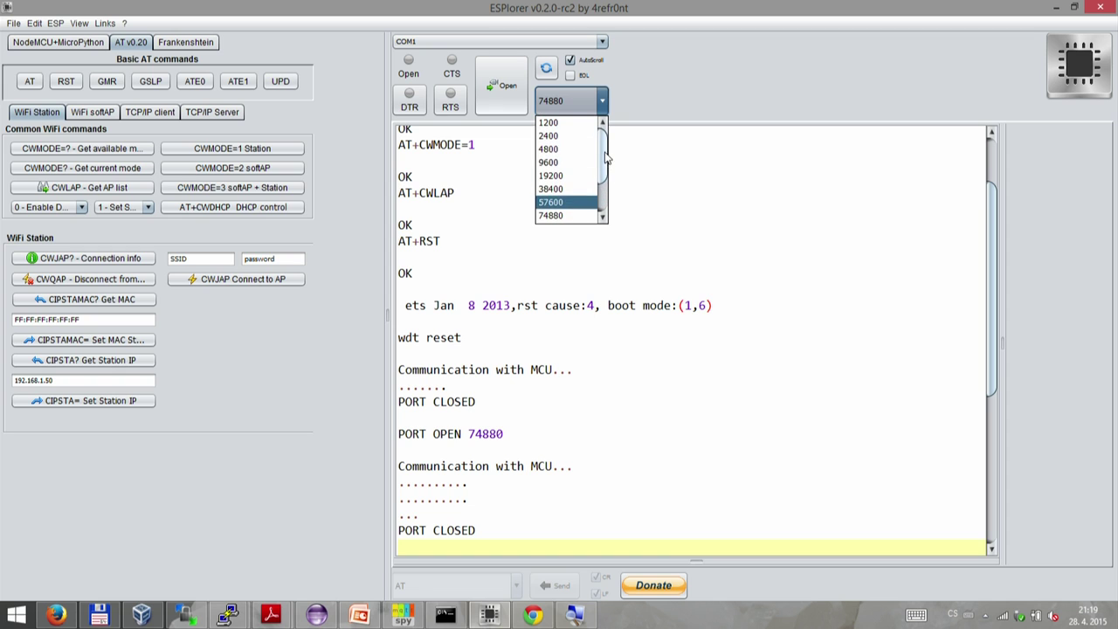
click(557, 163)
click(501, 108)
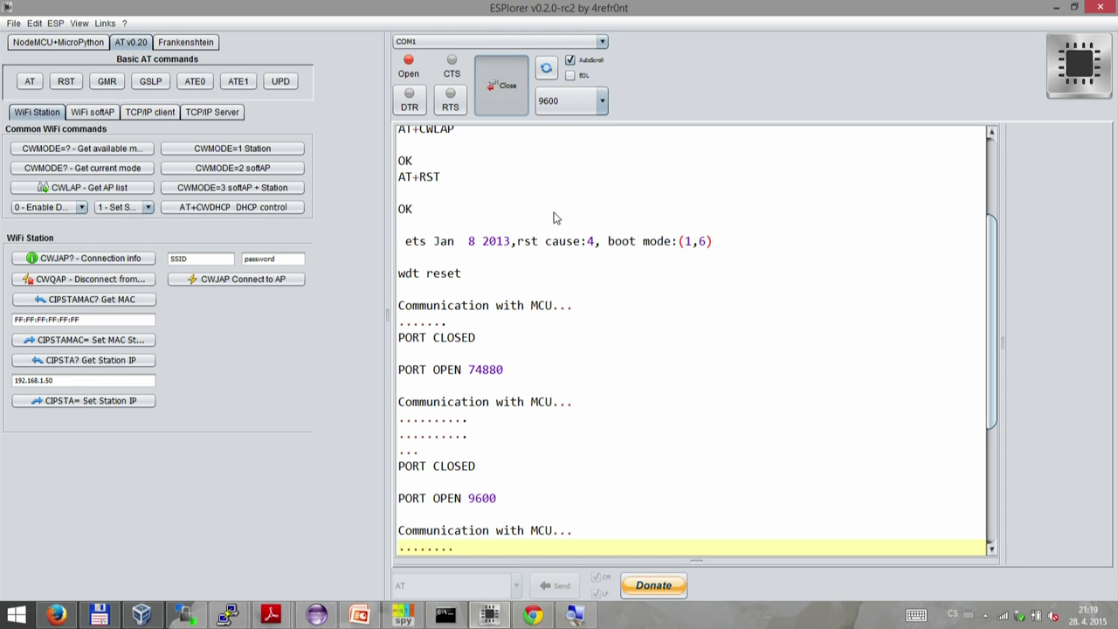
click(495, 98)
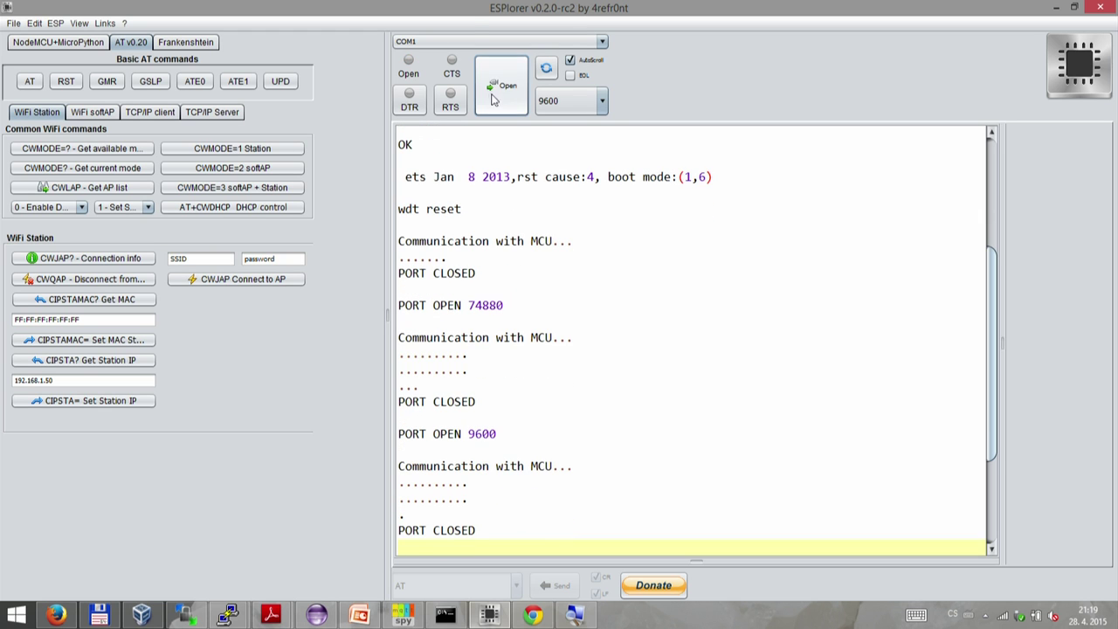
click(496, 94)
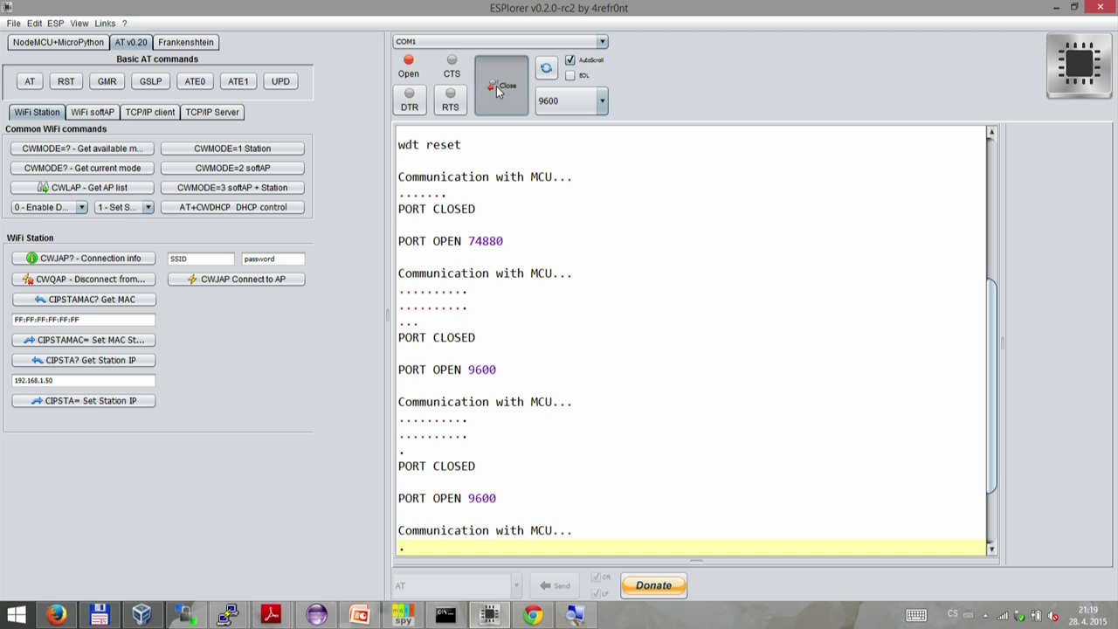
- Reconnect the serial port at 115200 baud
click(554, 109)
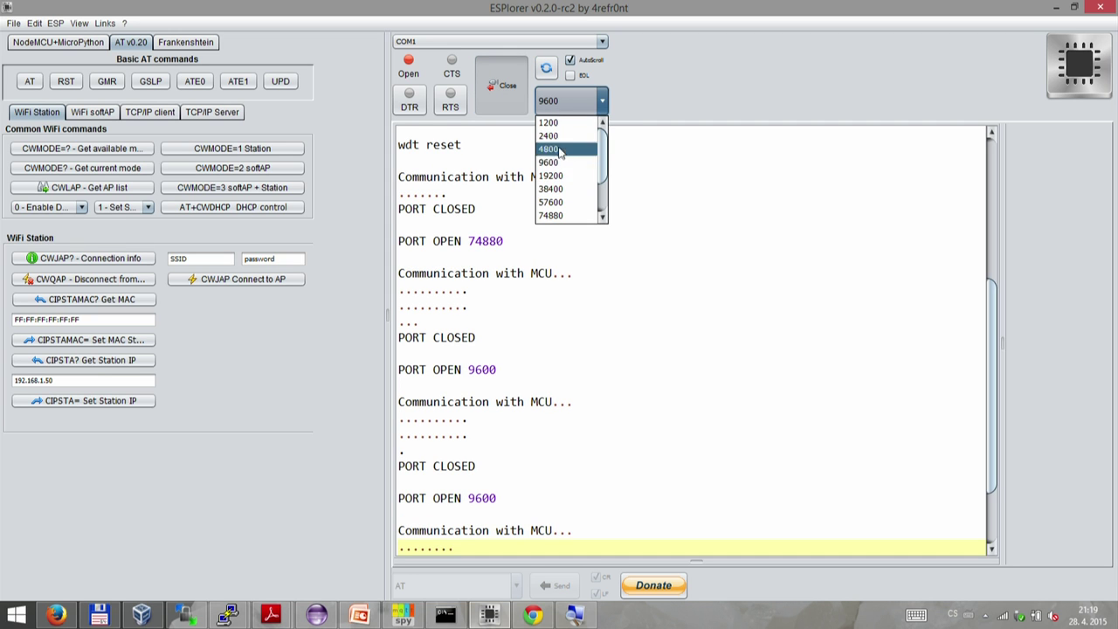
click(553, 177)
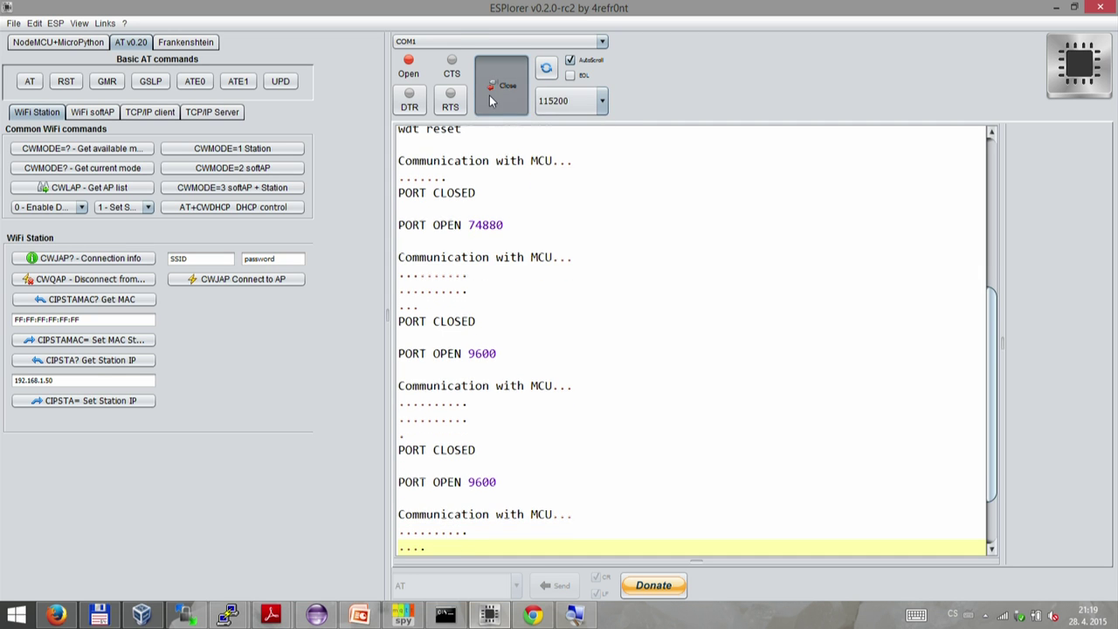
click(495, 97)
click(501, 101)
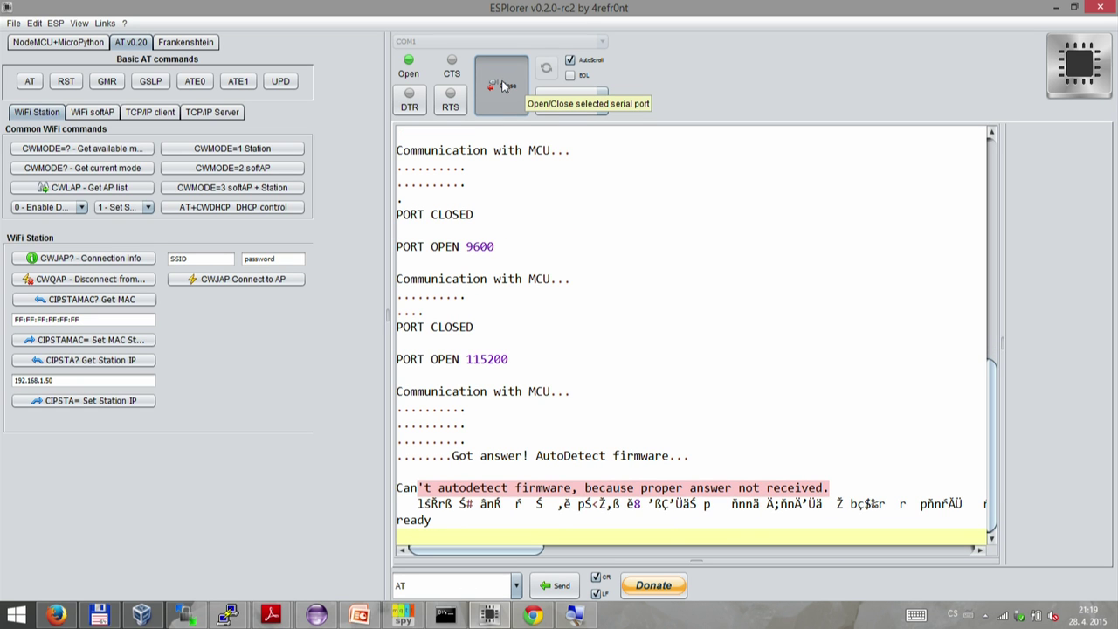
- Select the garbled boot output line in the terminal, then deselect it
drag(420, 504, 968, 515)
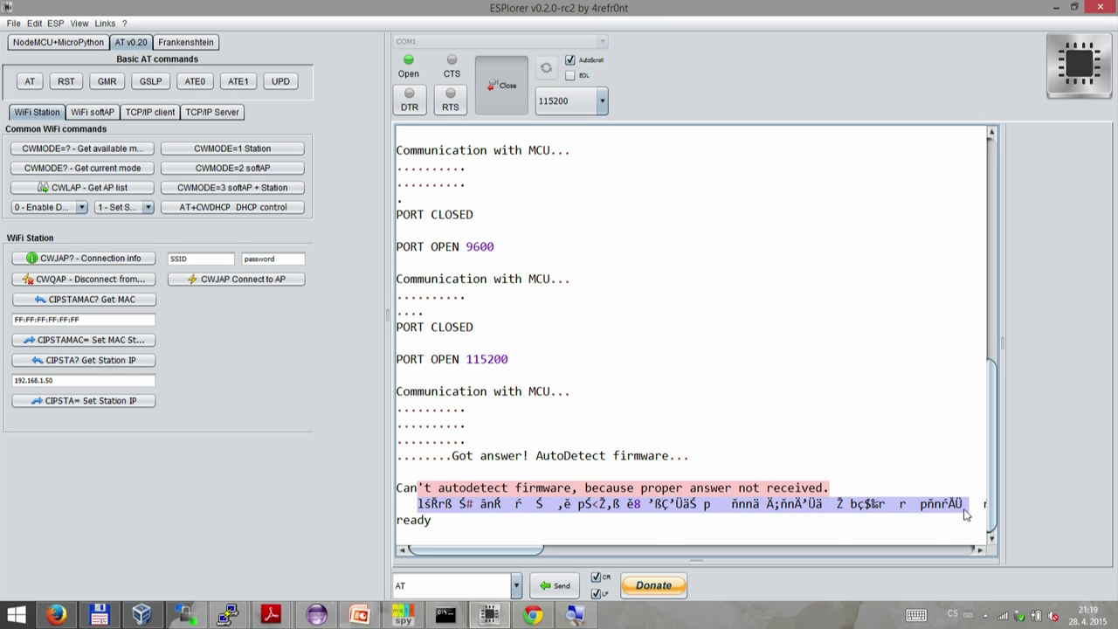
drag(494, 550, 434, 547)
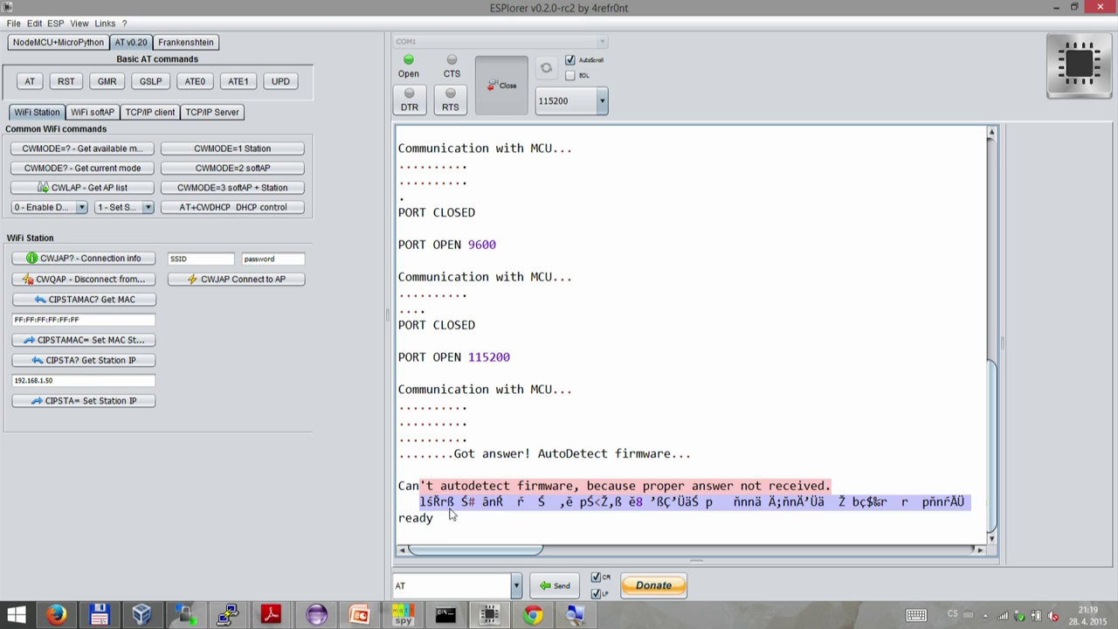
click(444, 529)
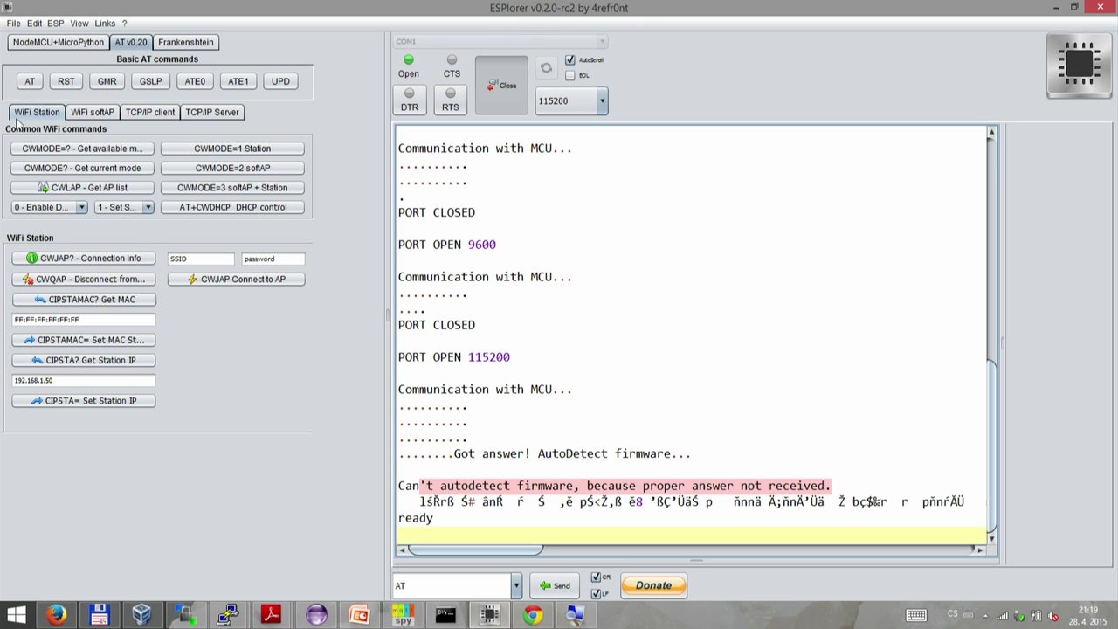
- Set CWMODE=1 station mode and run CWLAP, listing seven nearby access points
click(230, 152)
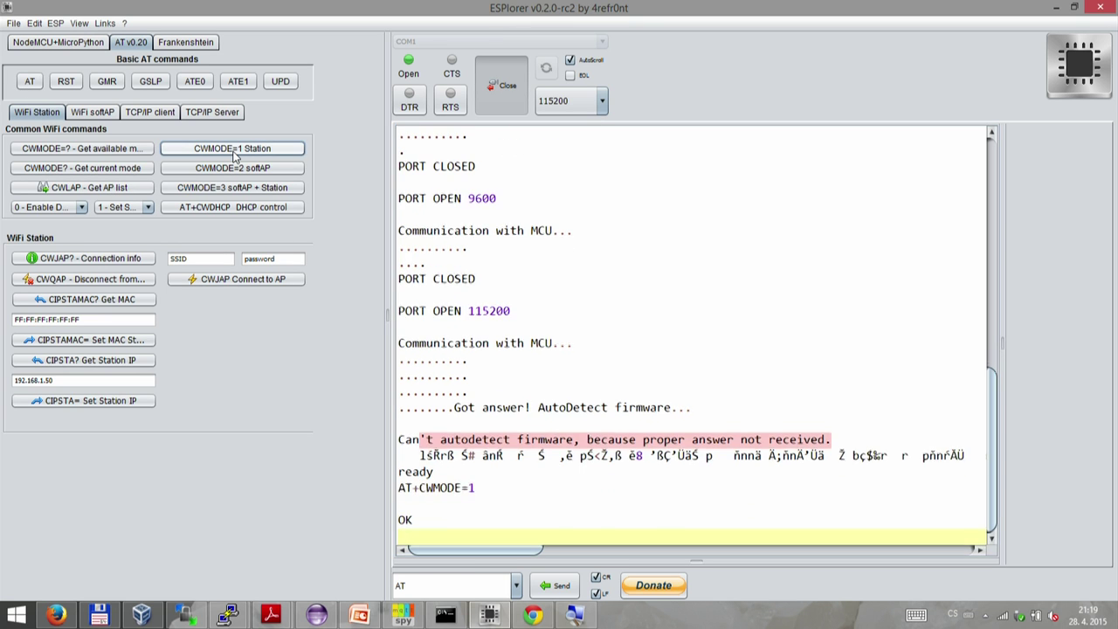
click(136, 188)
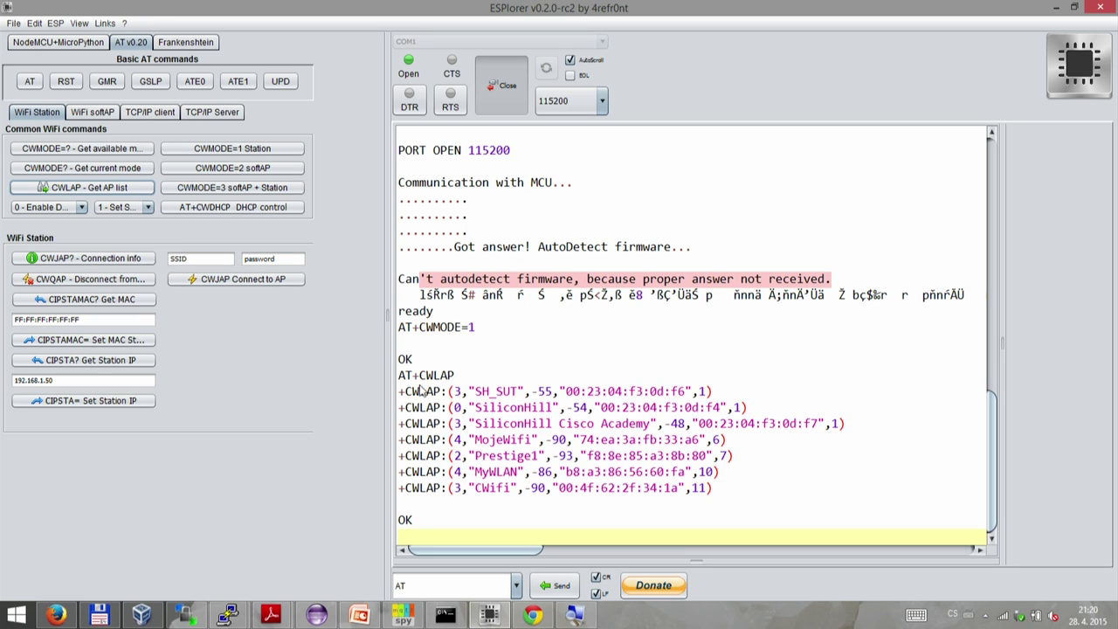
drag(399, 377, 469, 382)
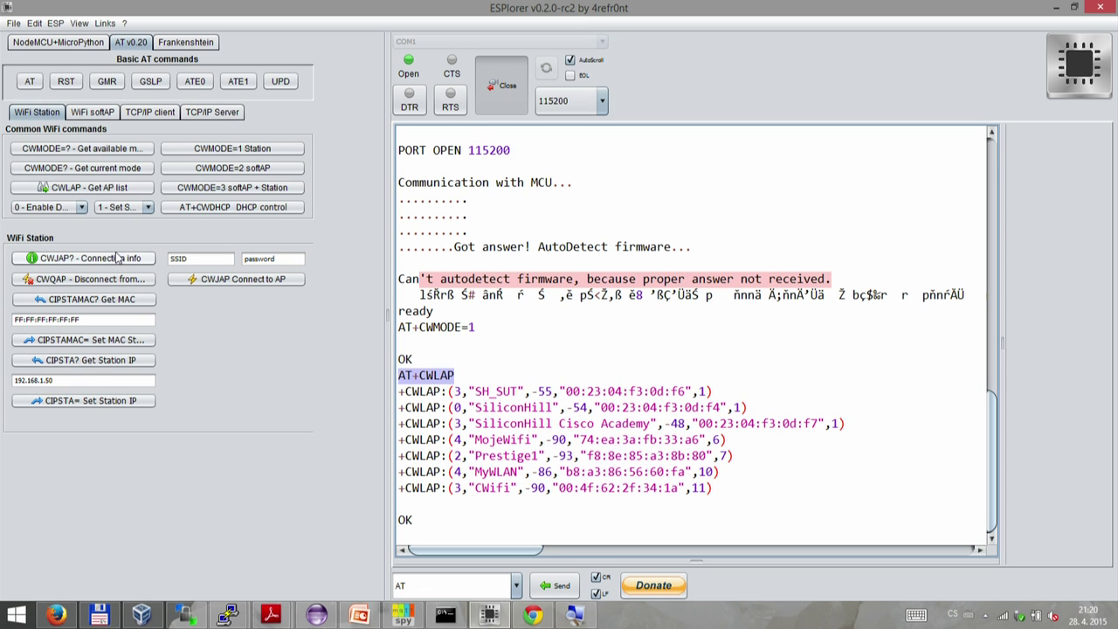
- Compare the TCP/IP client and TCP/IP Server commands, ending on TCP/IP client
click(149, 113)
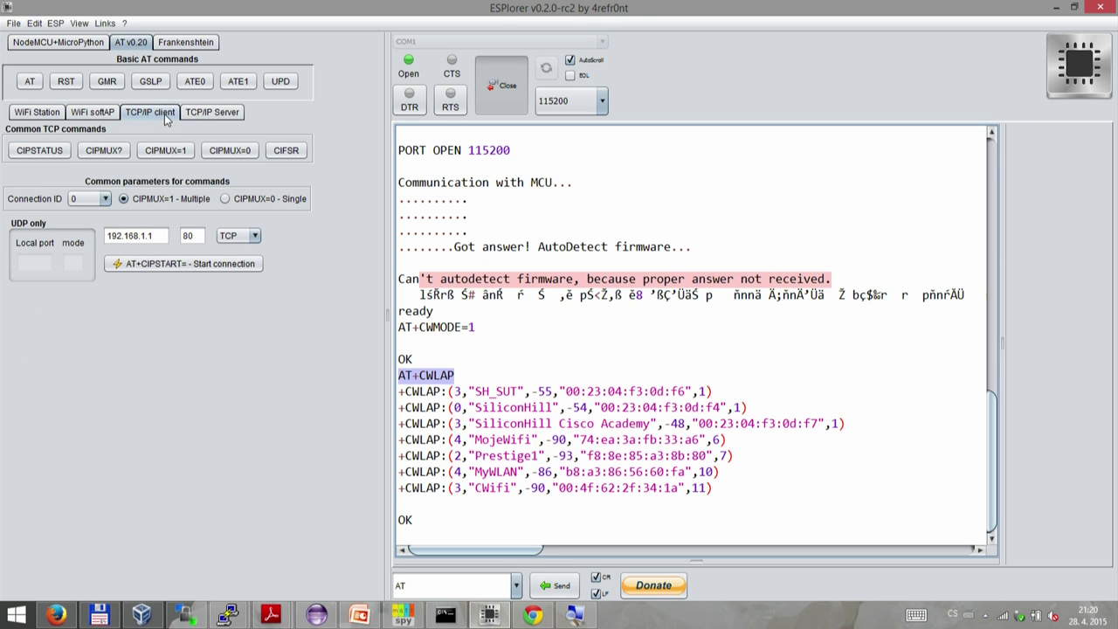
click(202, 117)
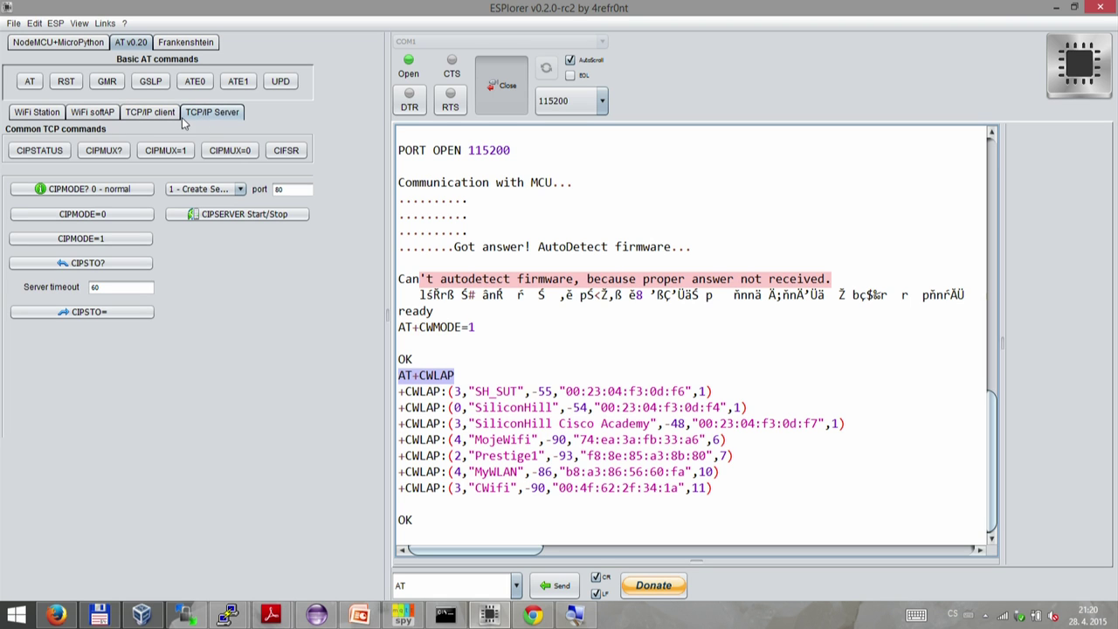
click(160, 118)
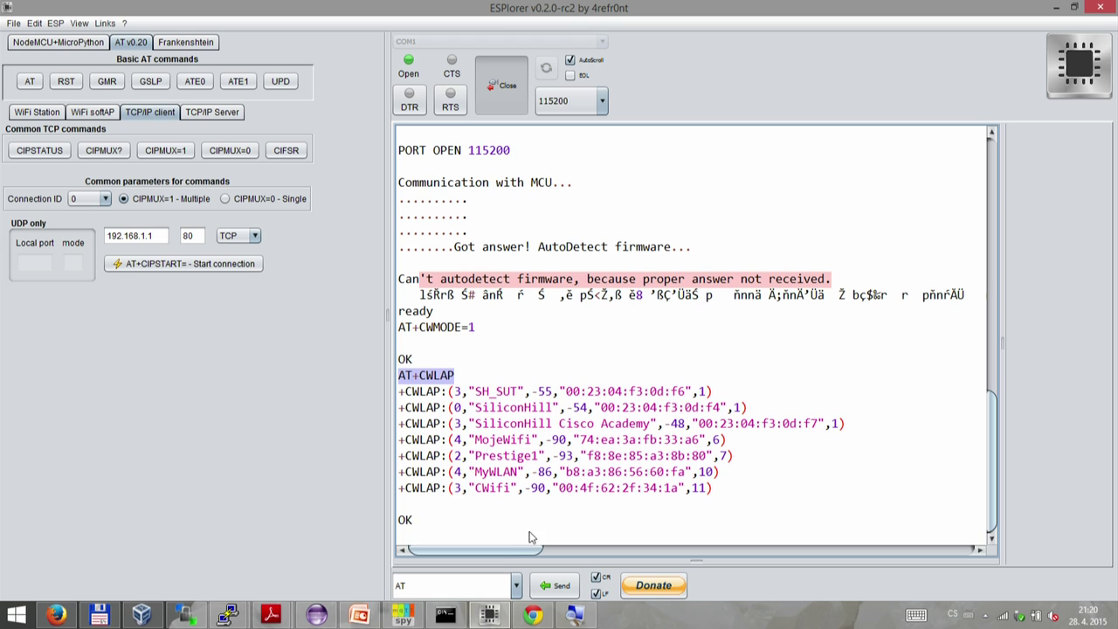
click(515, 345)
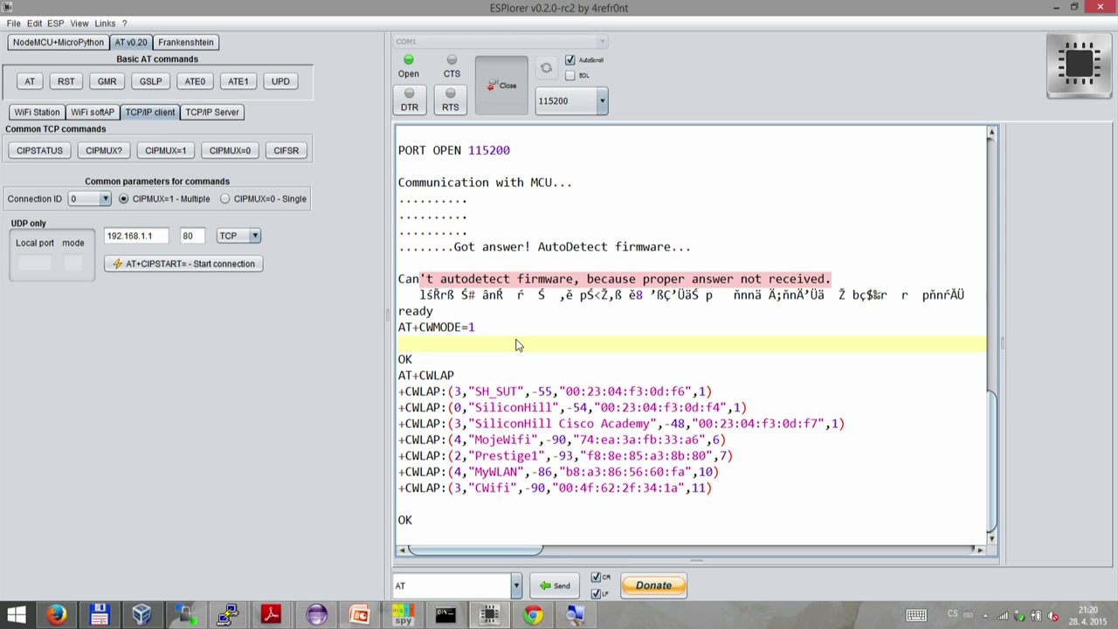